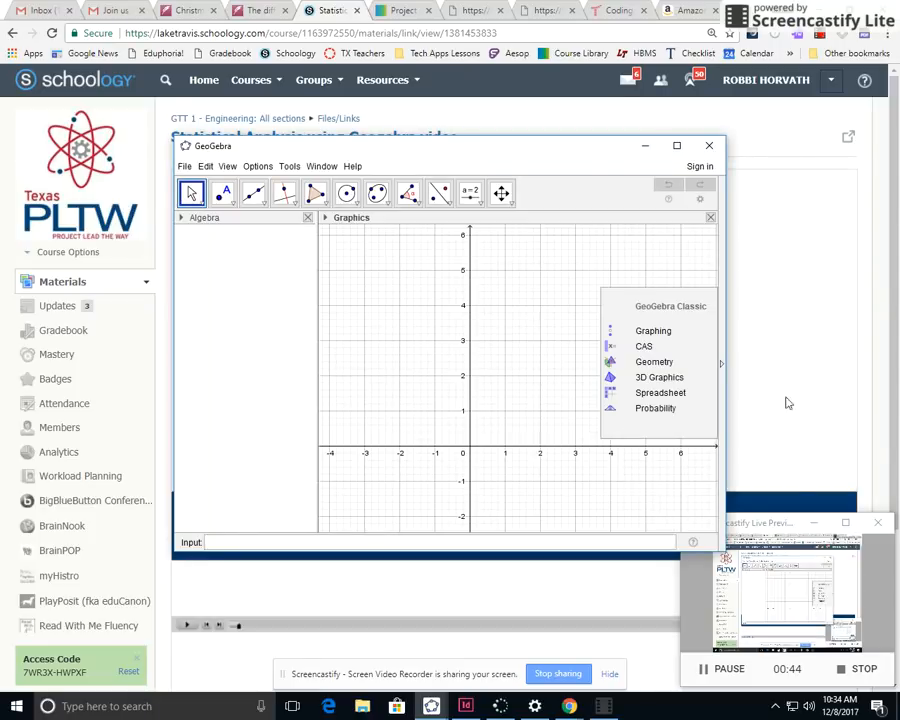
Maximize the GeoGebra window and set up the Spreadsheet view in place of the Graphics view
{"action": "left_click", "coordinate": [672, 146]}
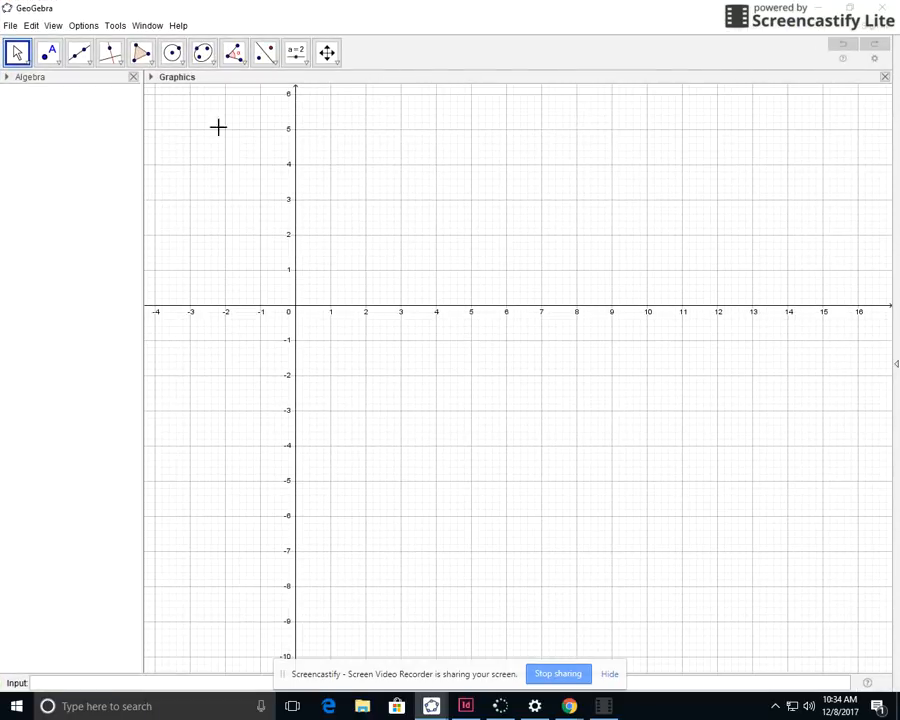
{"action": "left_click", "coordinate": [54, 27]}
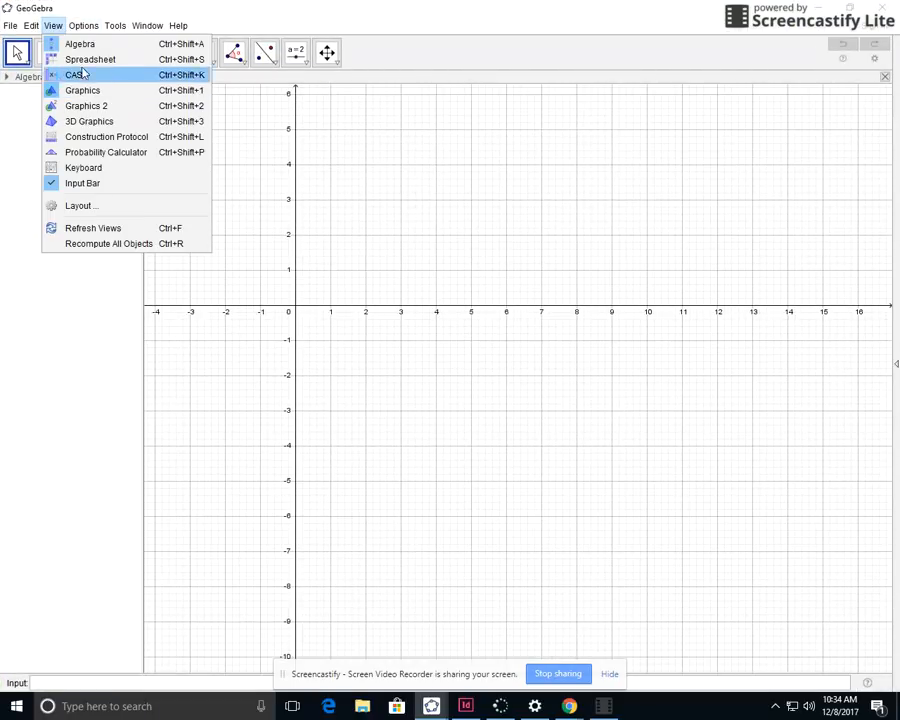
{"action": "left_click", "coordinate": [82, 62]}
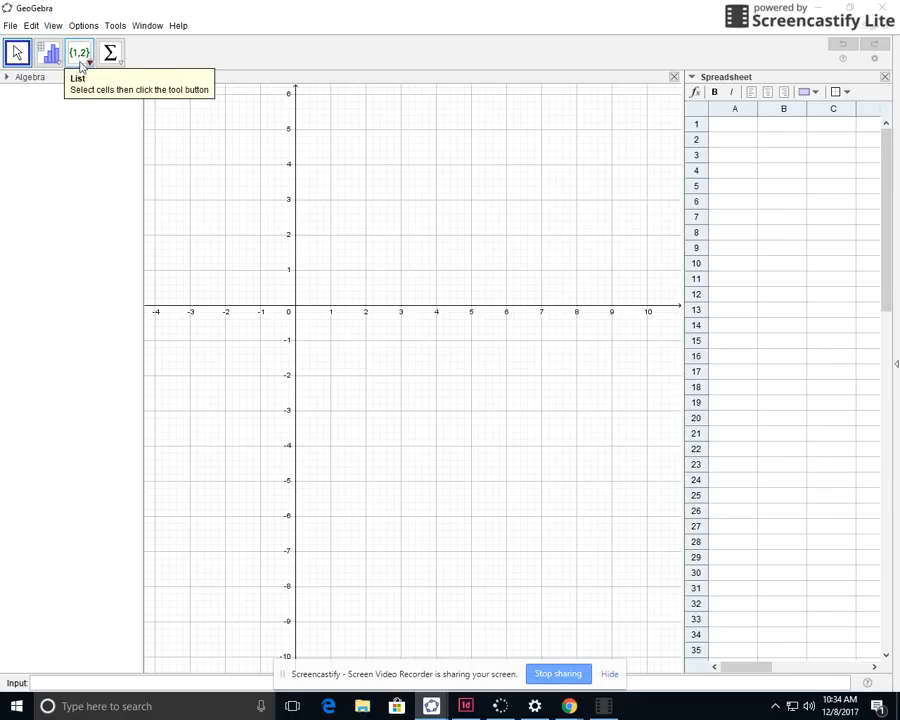
{"action": "left_click", "coordinate": [673, 77]}
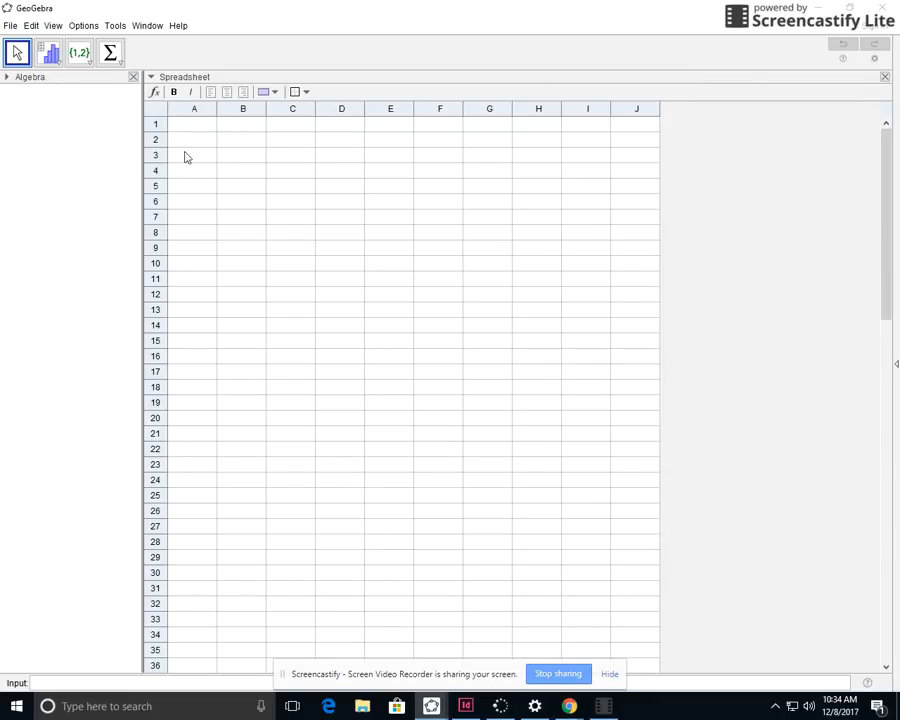
Widen spreadsheet columns A through D to make room for labels and attempt times
{"action": "left_click_drag", "start_coordinate": [217, 109], "coordinate": [304, 118]}
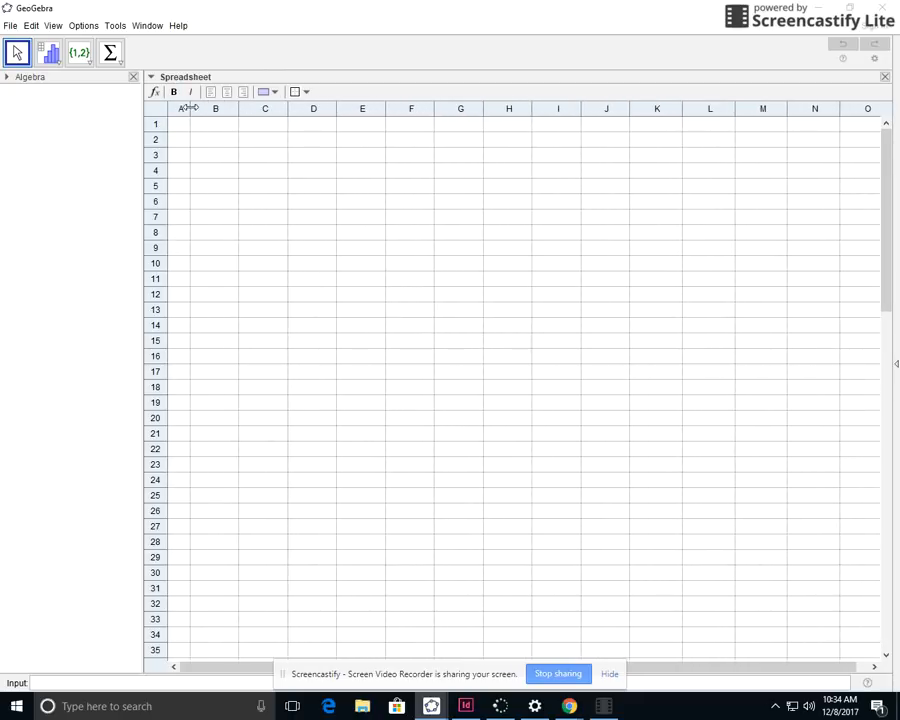
{"action": "left_click_drag", "start_coordinate": [193, 108], "coordinate": [291, 116]}
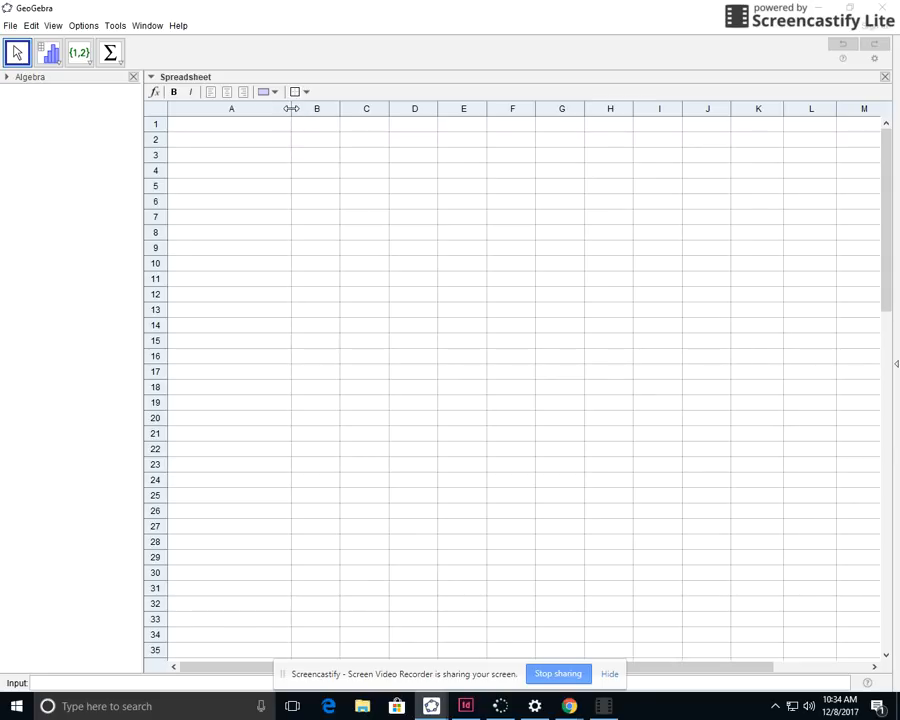
{"action": "left_click_drag", "start_coordinate": [291, 108], "coordinate": [557, 109]}
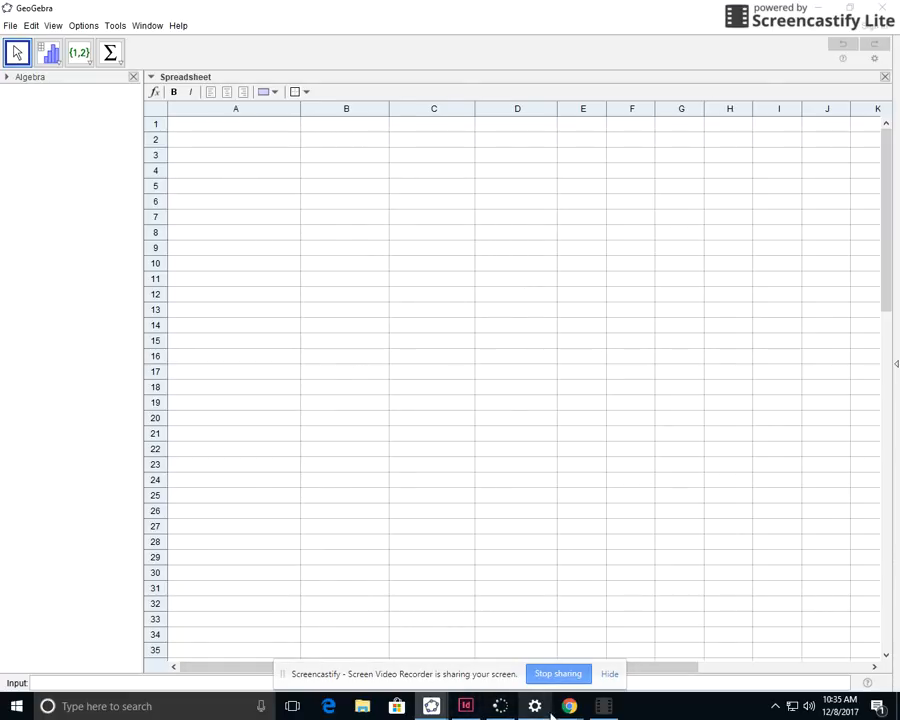
Switch to the stats.ggb window containing the student and adult attempt table
{"action": "mouse_move", "coordinate": [431, 706]}
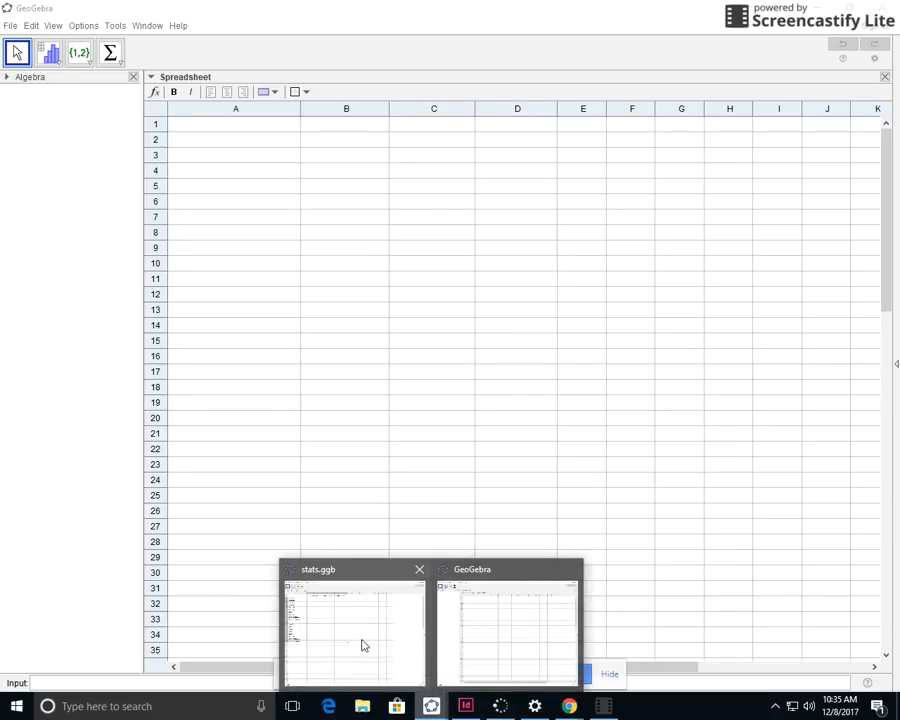
{"action": "left_click", "coordinate": [362, 642]}
{"action": "left_click", "coordinate": [154, 500]}
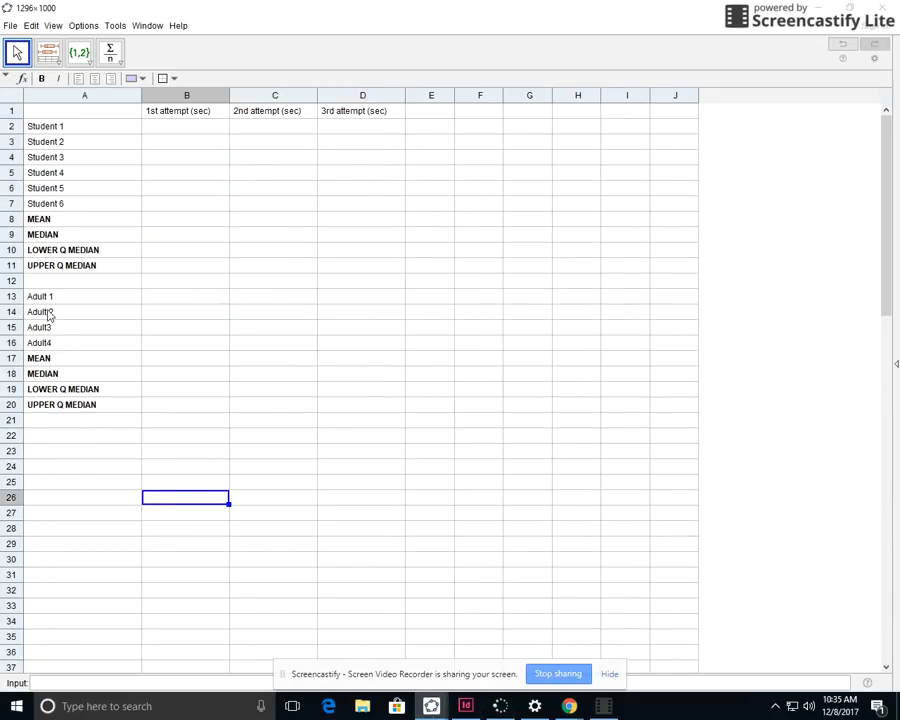
{"action": "left_click", "coordinate": [68, 424]}
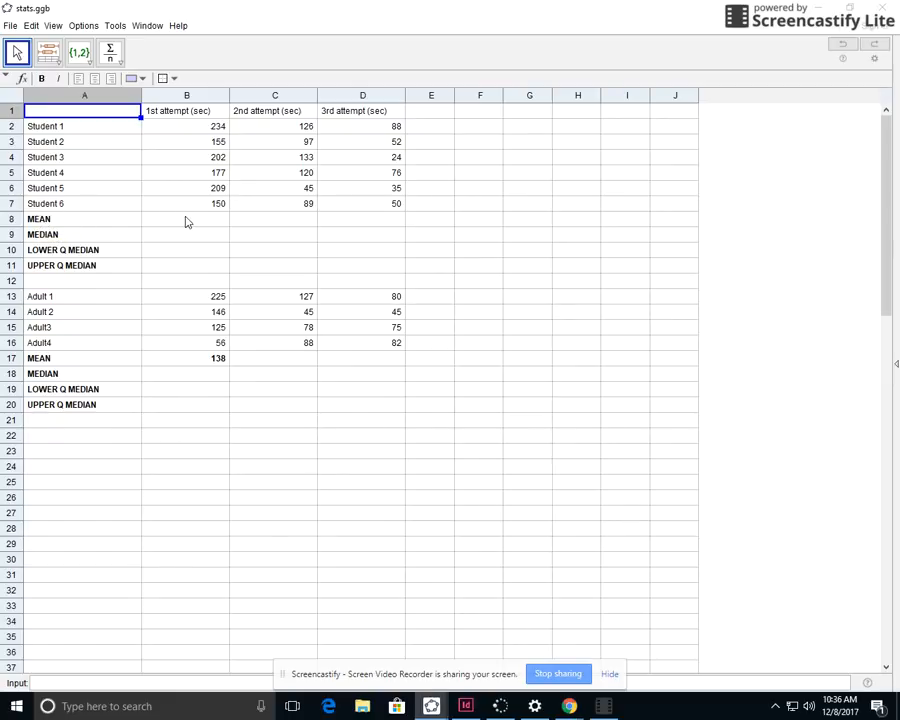
Try the Sum function on the students' first-attempt times in B2:B7, and undo it
{"action": "left_click", "coordinate": [195, 128]}
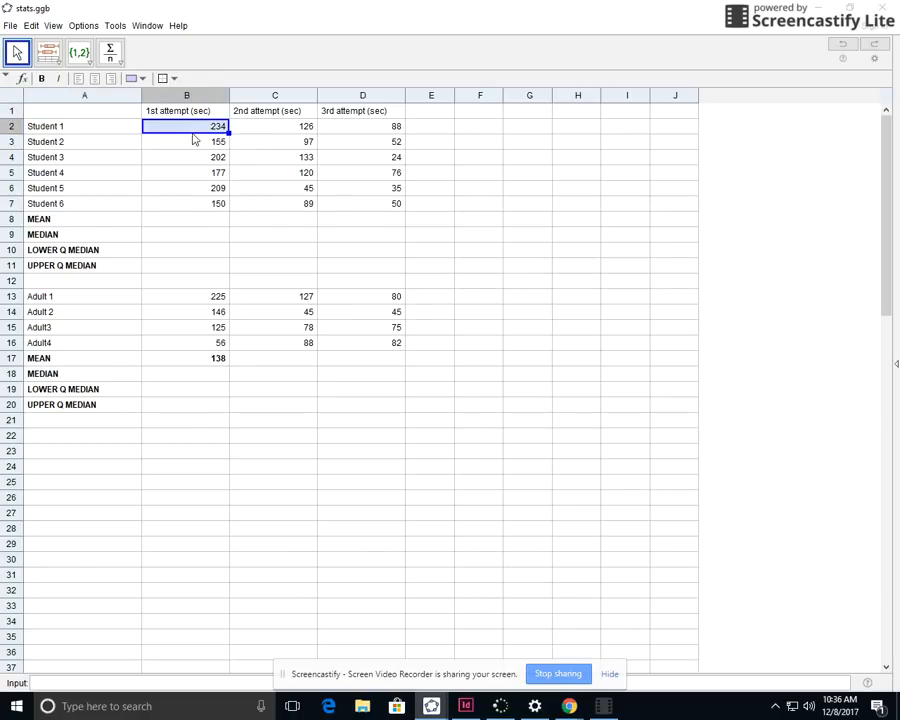
{"action": "left_click_drag", "start_coordinate": [194, 135], "coordinate": [190, 203]}
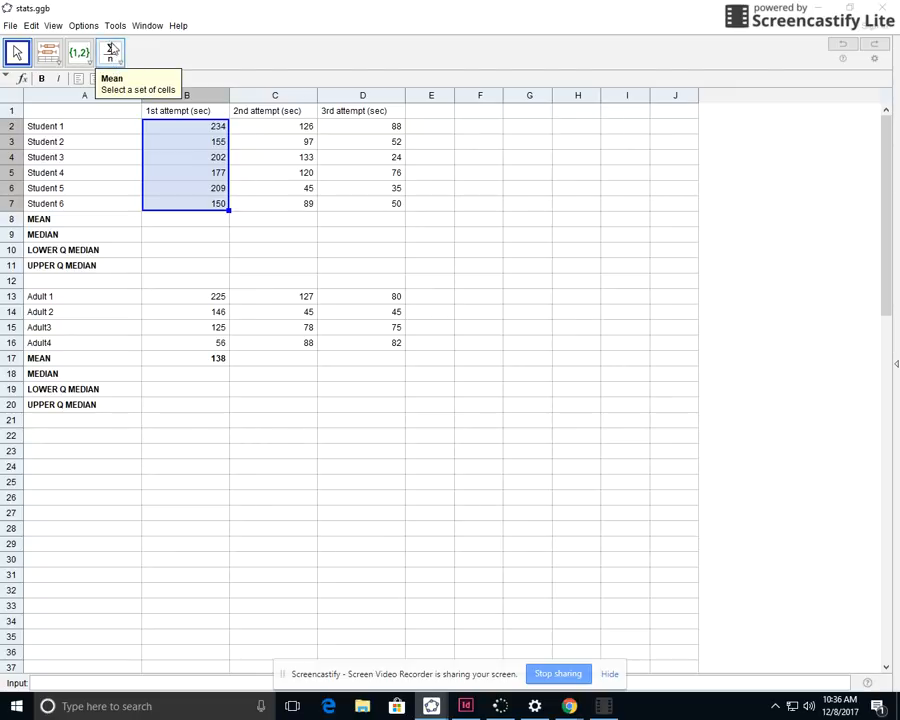
{"action": "left_click", "coordinate": [113, 55]}
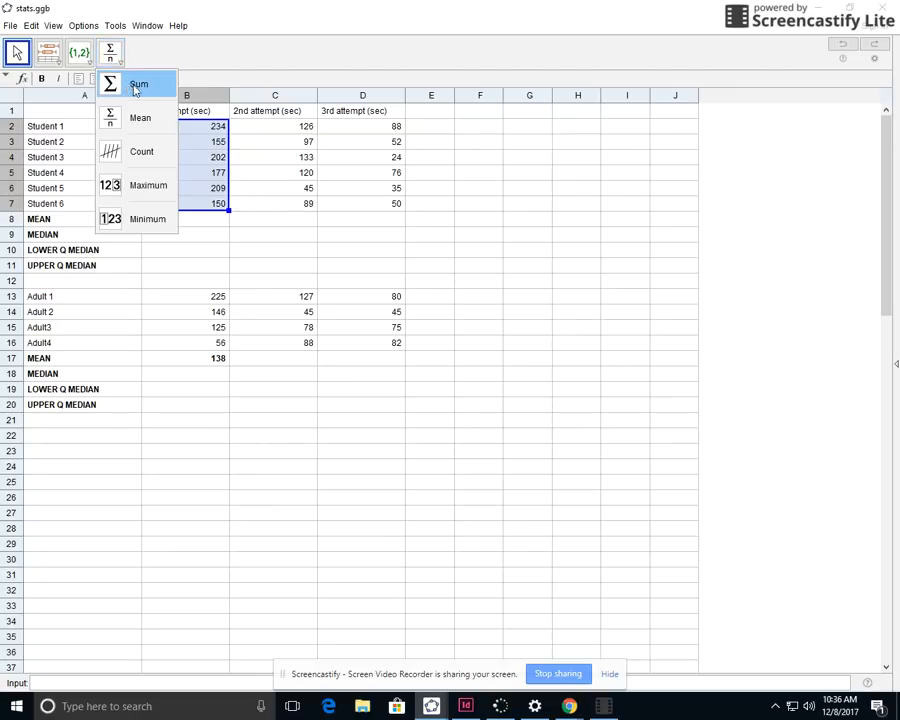
{"action": "left_click", "coordinate": [140, 86]}
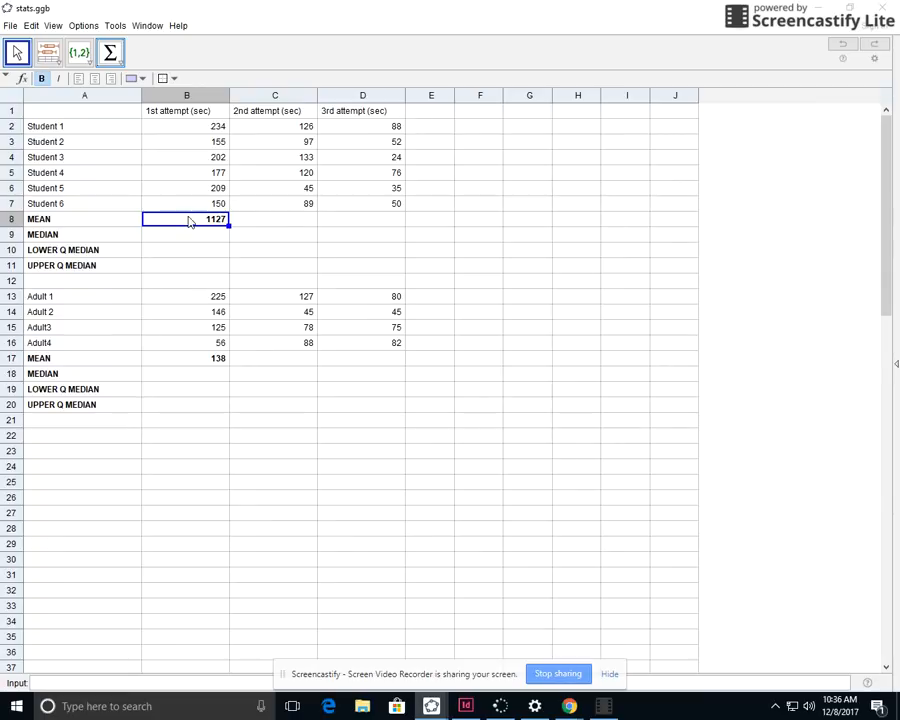
{"action": "key", "text": "ctrl+z"}
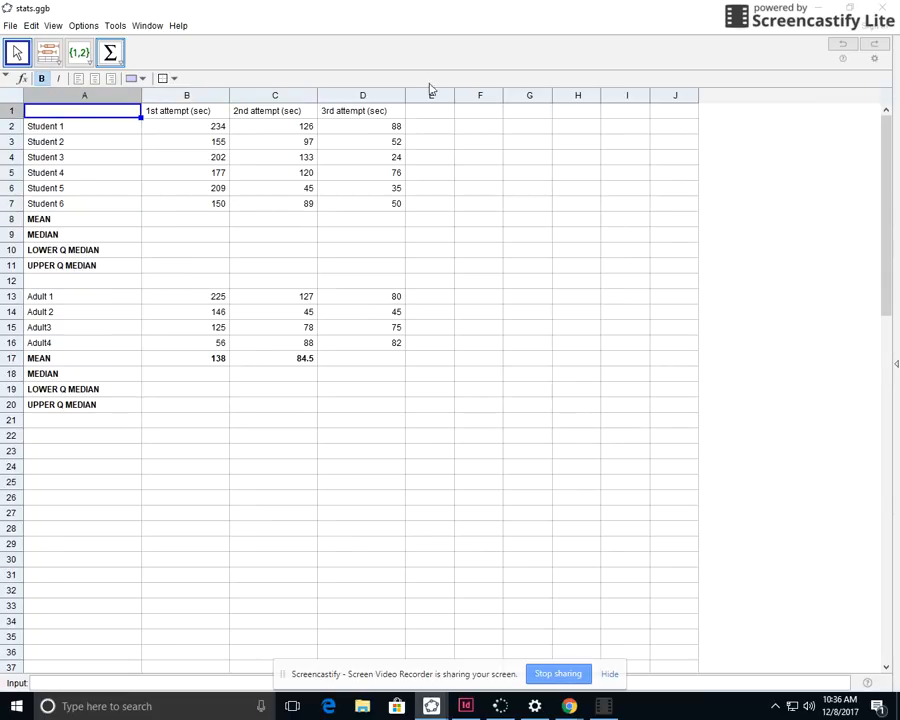
Calculate the Mean of the students' first- and second-attempt times in row 8, and try the same for the third attempt
{"action": "left_click_drag", "start_coordinate": [180, 126], "coordinate": [186, 203]}
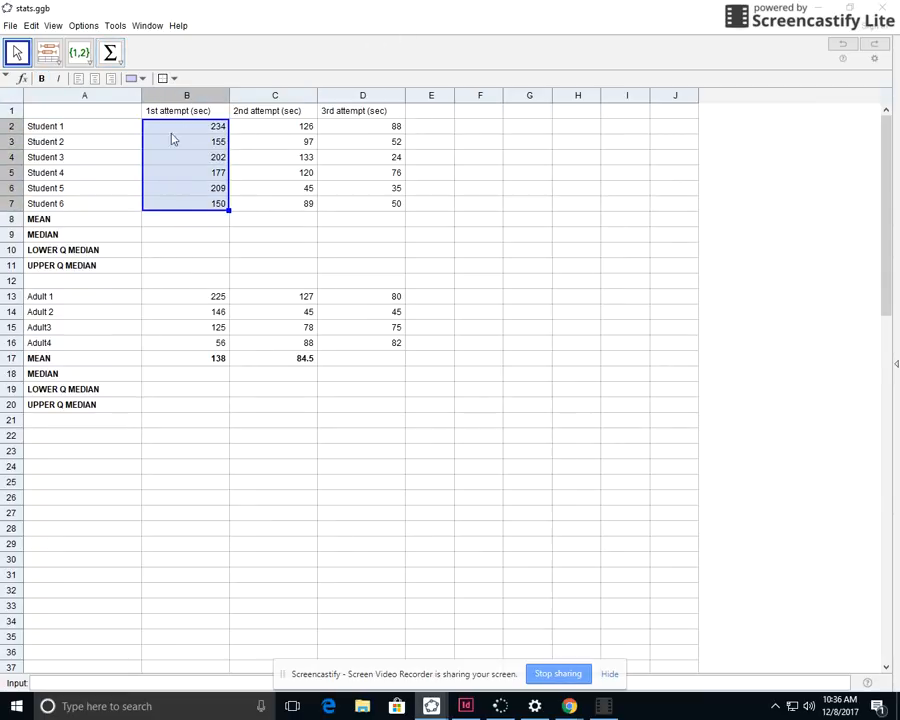
{"action": "left_click", "coordinate": [120, 63]}
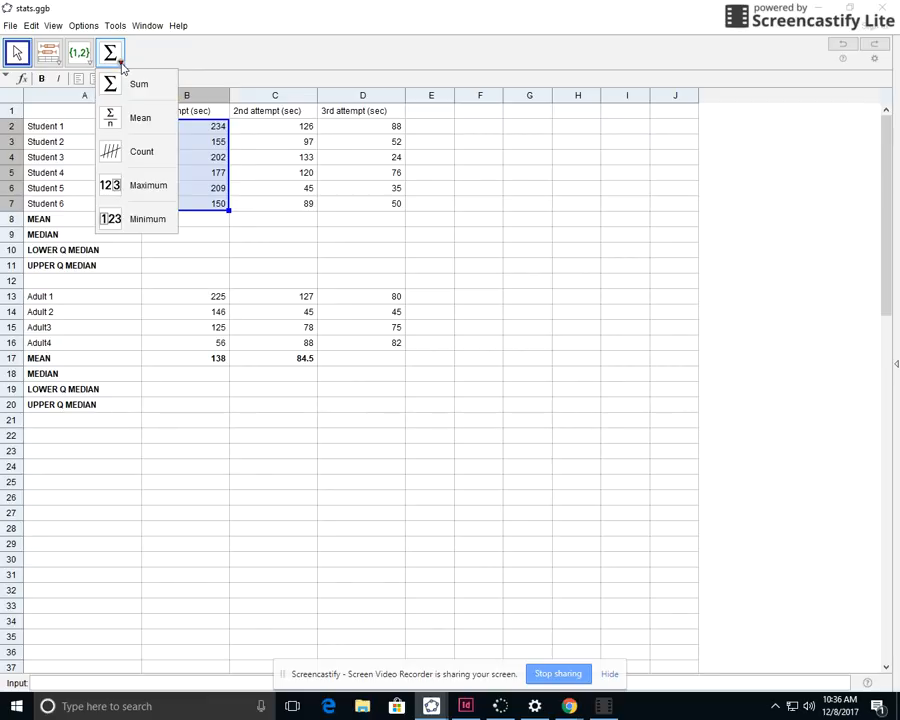
{"action": "left_click", "coordinate": [137, 119]}
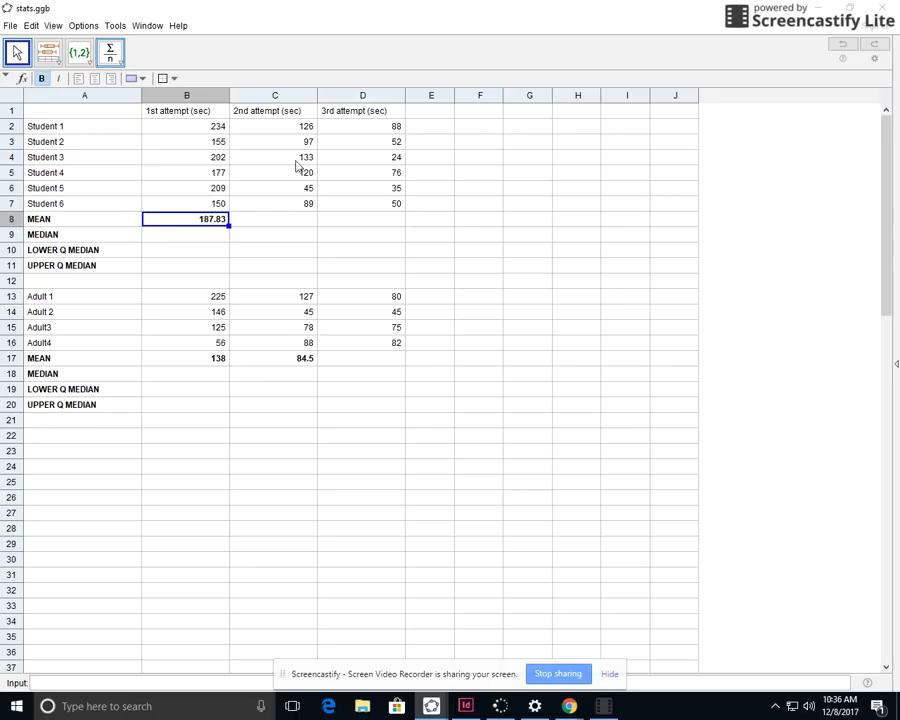
{"action": "left_click_drag", "start_coordinate": [288, 131], "coordinate": [297, 203]}
{"action": "left_click", "coordinate": [122, 63]}
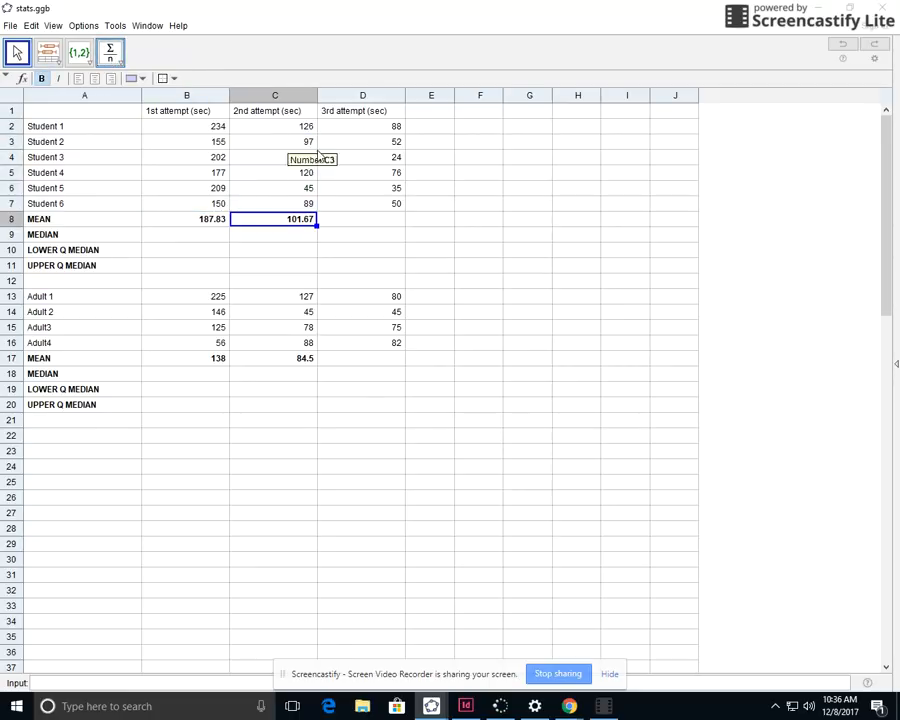
{"action": "left_click_drag", "start_coordinate": [336, 131], "coordinate": [360, 206]}
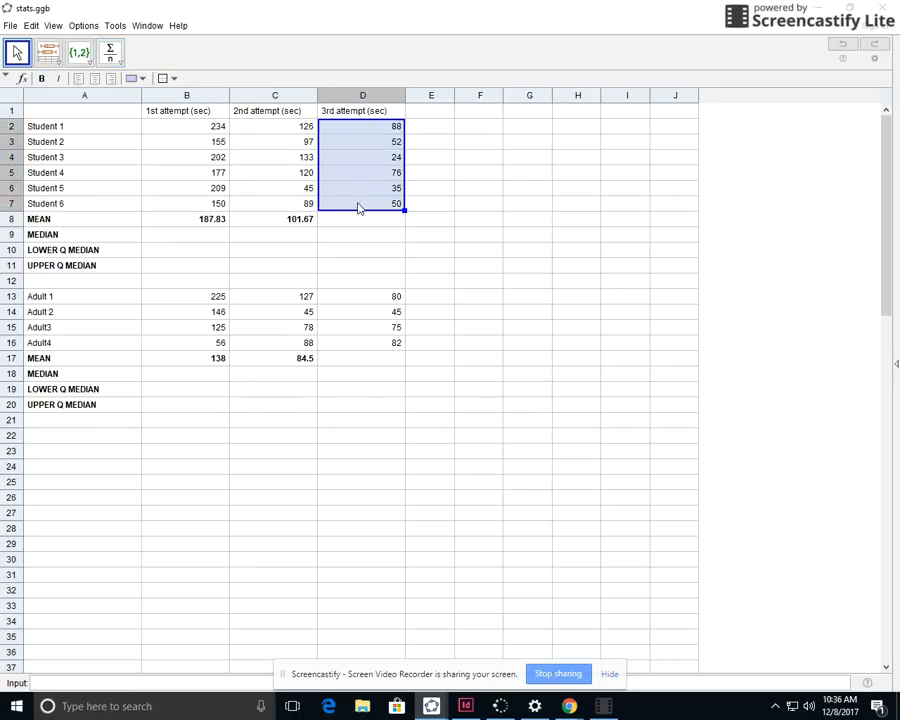
{"action": "left_click", "coordinate": [118, 60]}
Calculate the Mean of the adults' third-attempt times from D13:D16 into D17
{"action": "left_click", "coordinate": [172, 294]}
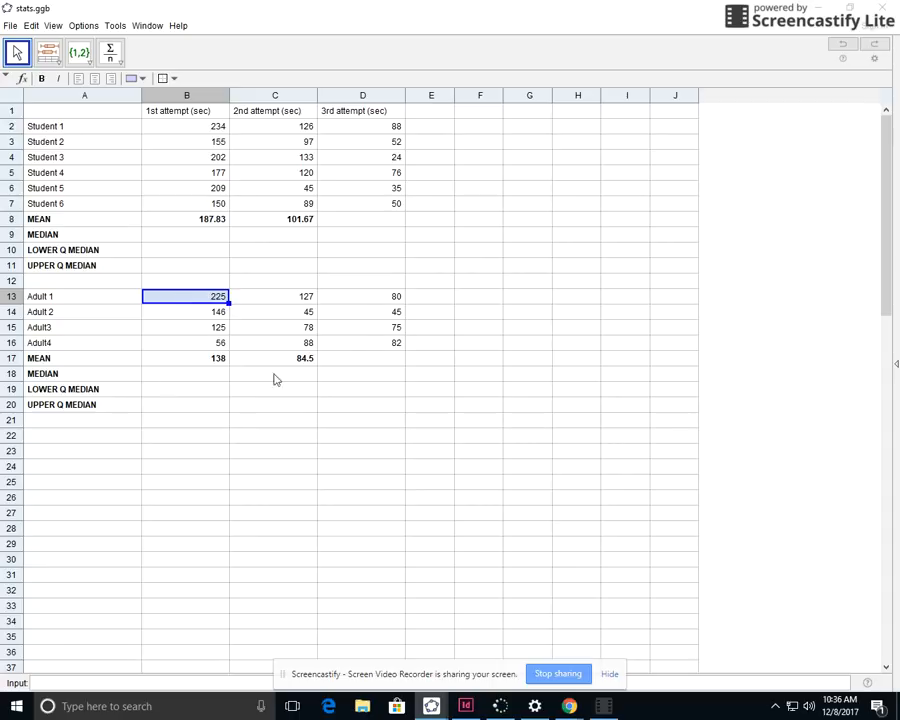
{"action": "left_click_drag", "start_coordinate": [366, 302], "coordinate": [374, 342]}
{"action": "left_click", "coordinate": [110, 52]}
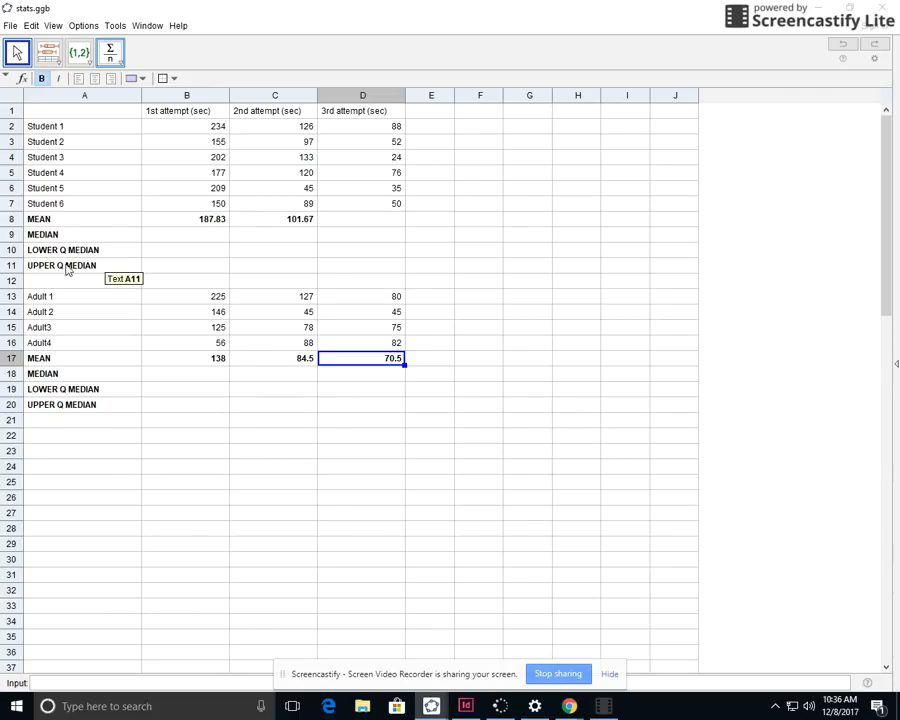
Run a One Variable Analysis on the students' first-attempt times in B2:B7 and show its statistics beside the histogram
{"action": "left_click", "coordinate": [181, 237]}
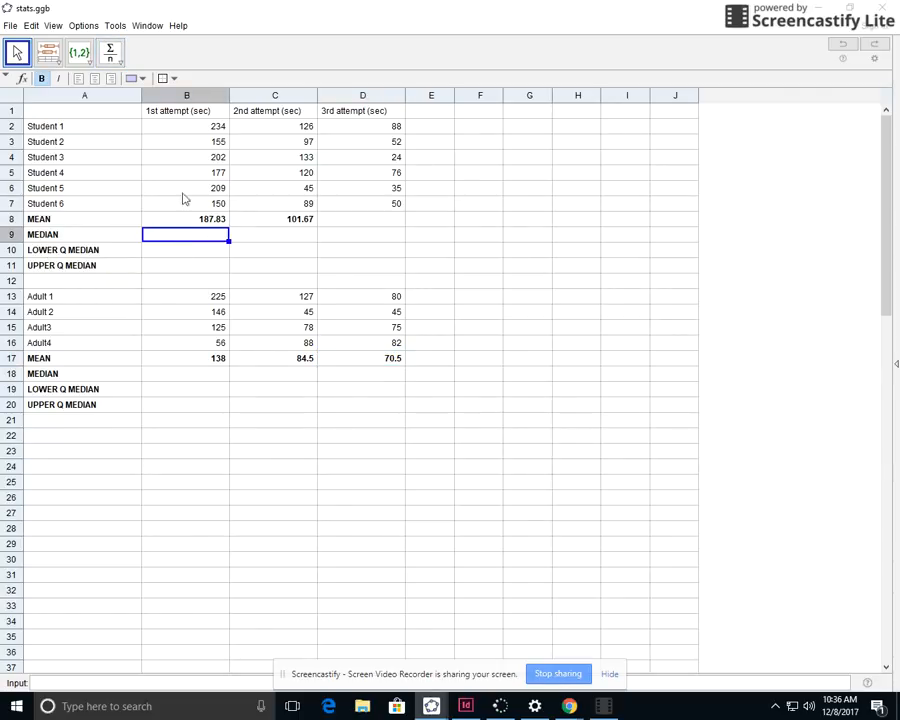
{"action": "left_click_drag", "start_coordinate": [195, 128], "coordinate": [205, 205]}
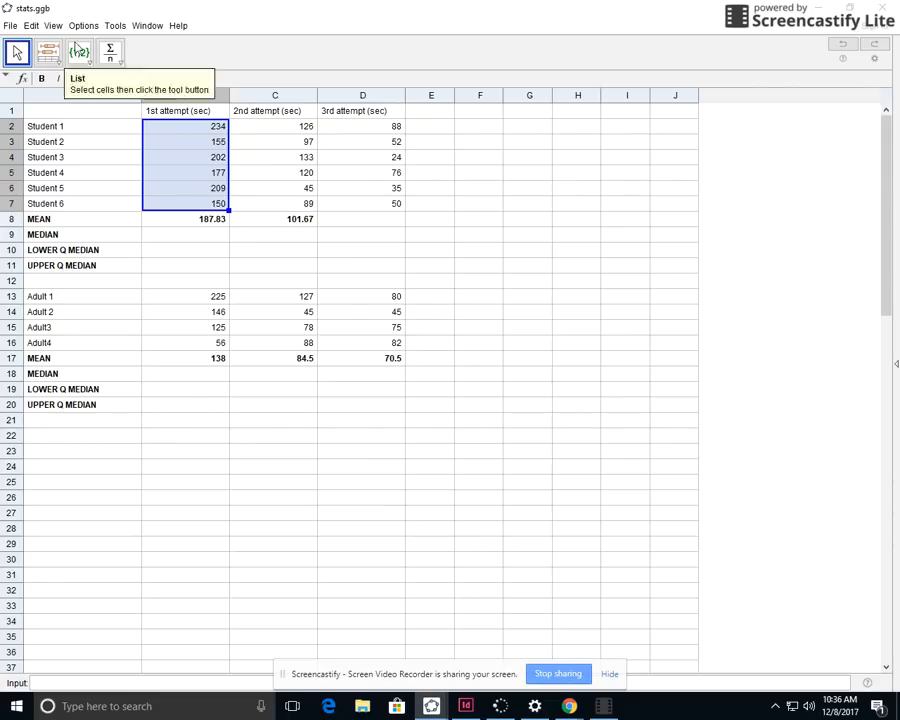
{"action": "left_click", "coordinate": [61, 66]}
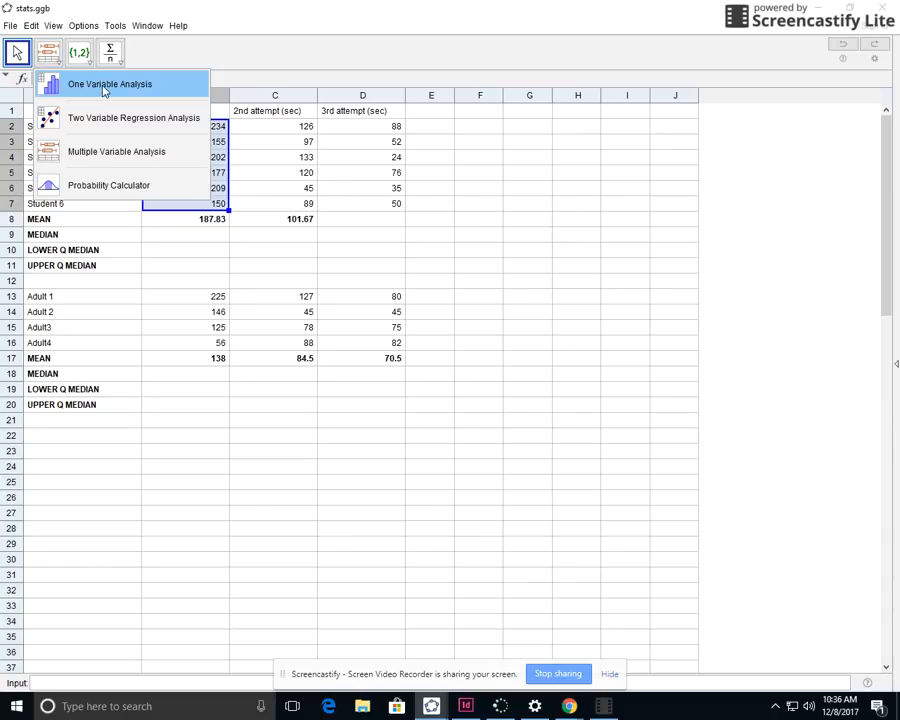
{"action": "left_click", "coordinate": [104, 86]}
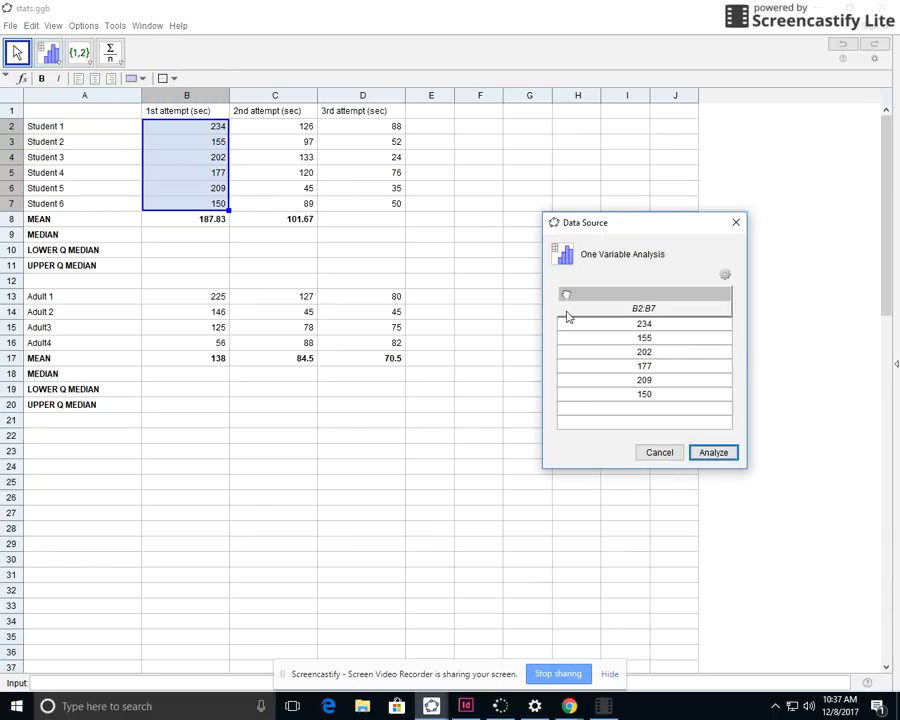
{"action": "left_click", "coordinate": [713, 453]}
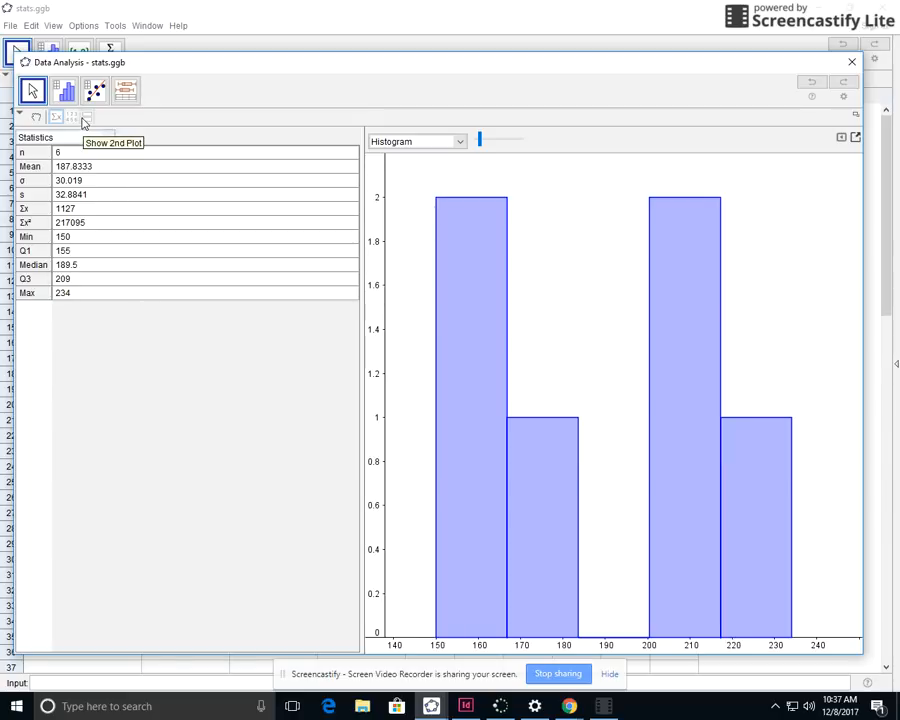
{"action": "left_click", "coordinate": [55, 118]}
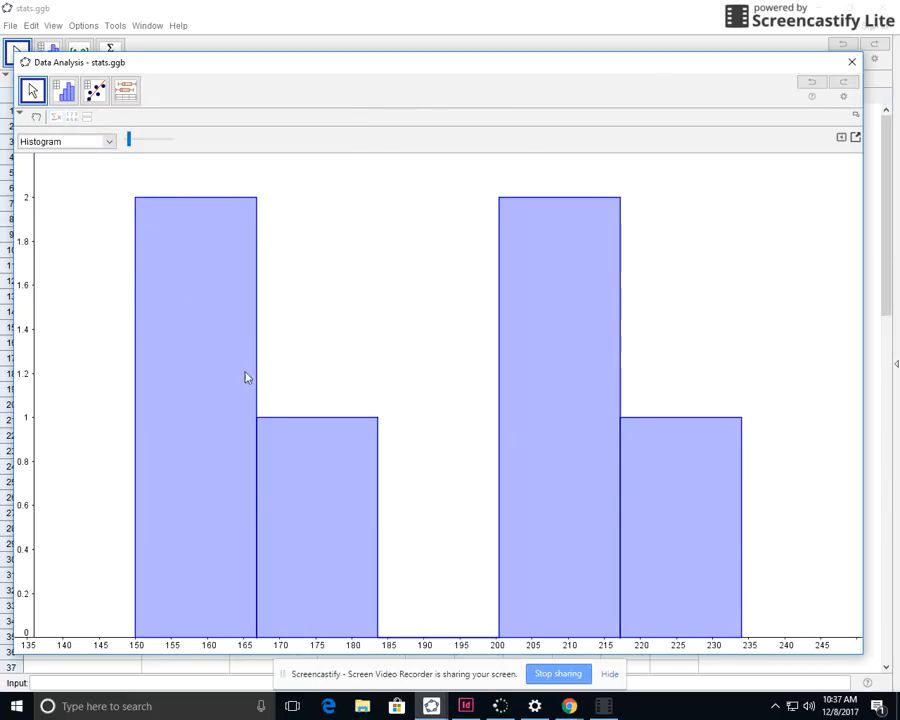
{"action": "left_click", "coordinate": [57, 120]}
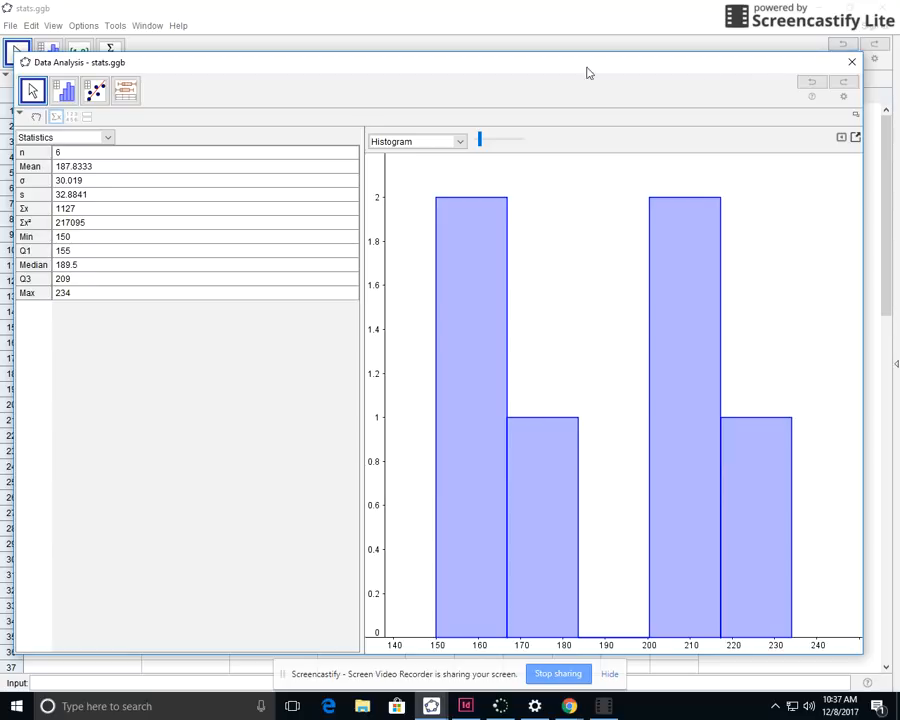
Shrink the Data Analysis window so the students' first-attempt column and summary rows are uncovered
{"action": "left_click_drag", "start_coordinate": [17, 51], "coordinate": [354, 129]}
{"action": "left_click", "coordinate": [178, 236]}
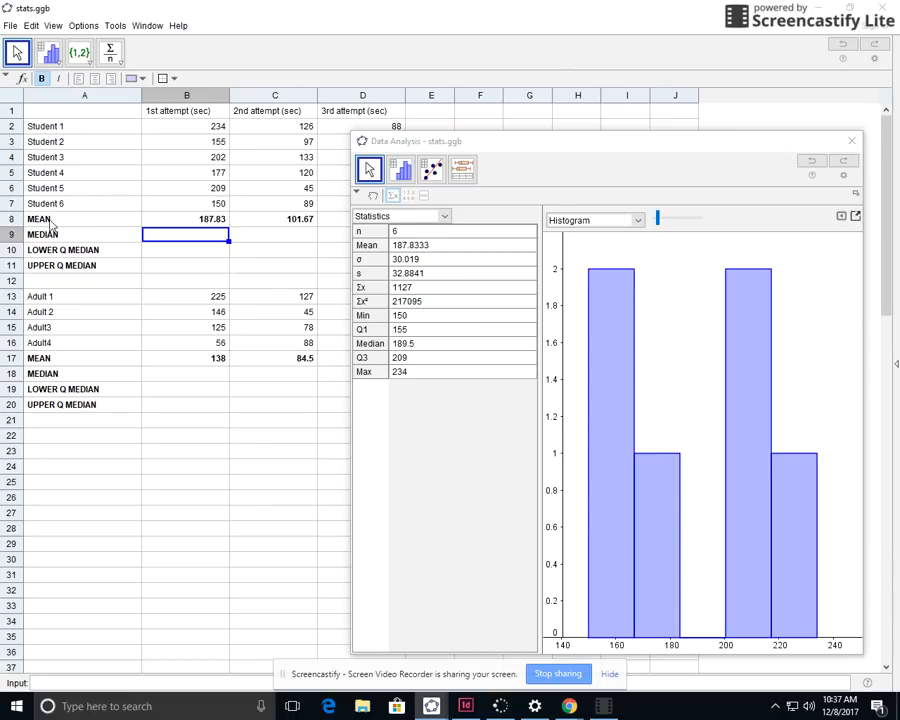
{"action": "left_click_drag", "start_coordinate": [37, 222], "coordinate": [300, 266]}
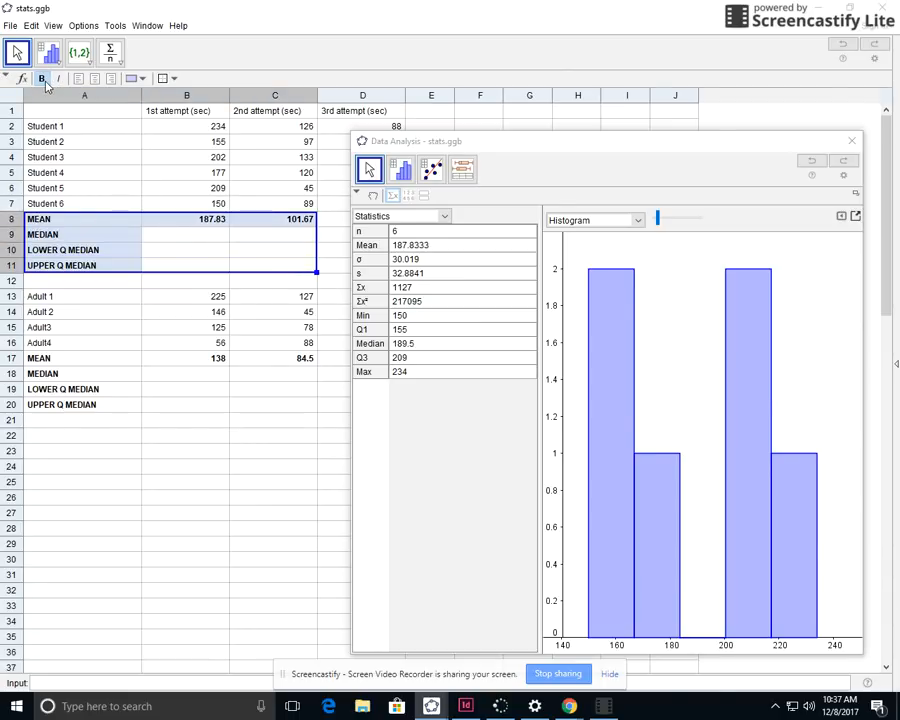
Enter the students' first-attempt median 189.5 in B9 and lower quartile median 155 in B10
{"action": "left_click", "coordinate": [186, 234]}
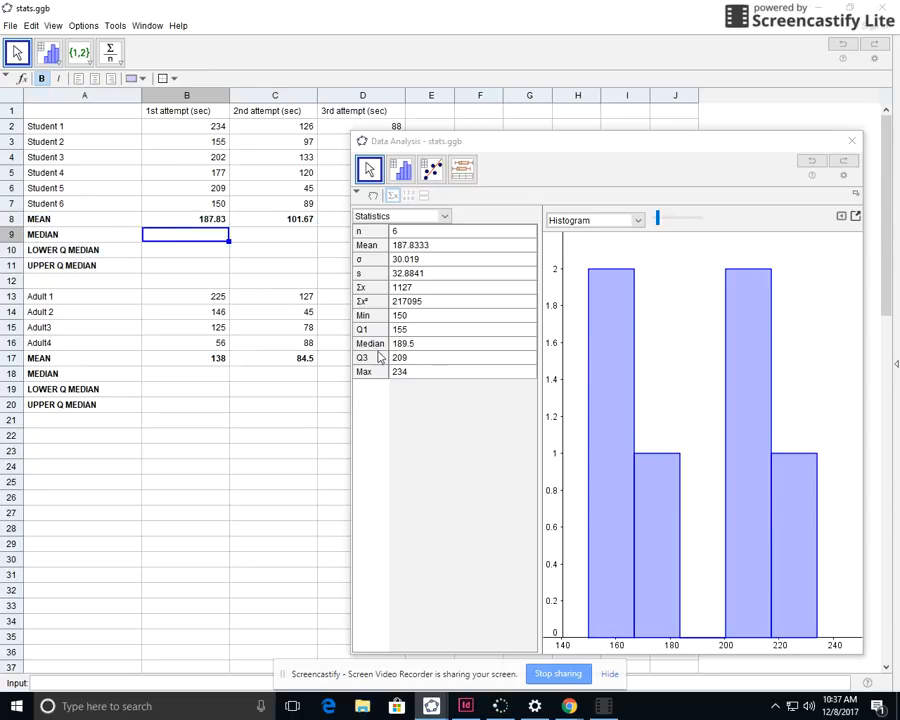
{"action": "type", "text": "1893"}
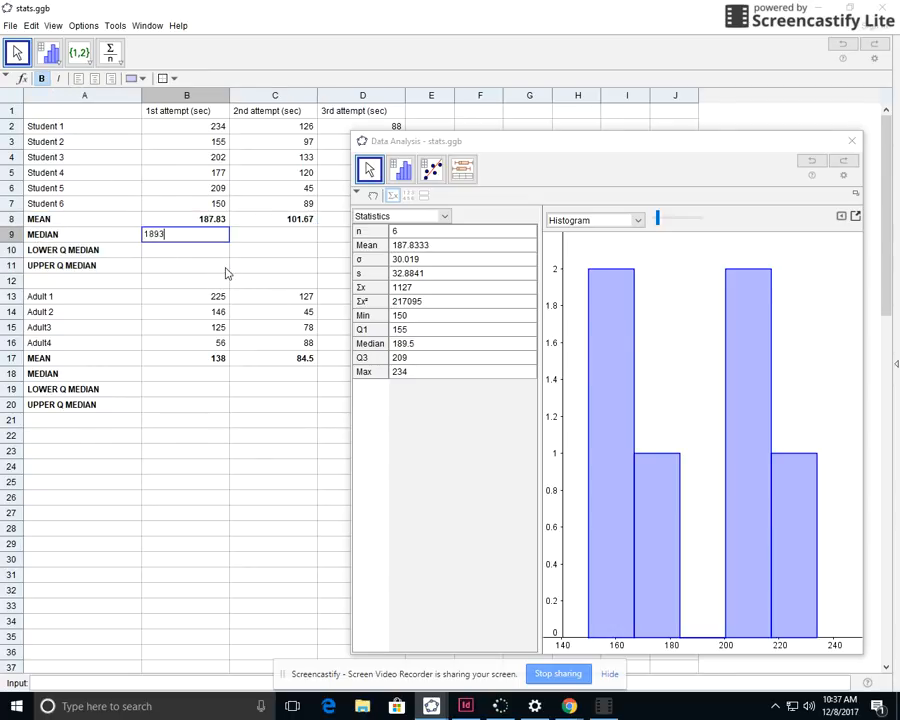
{"action": "type", "text": ".5"}
{"action": "key", "text": "Return"}
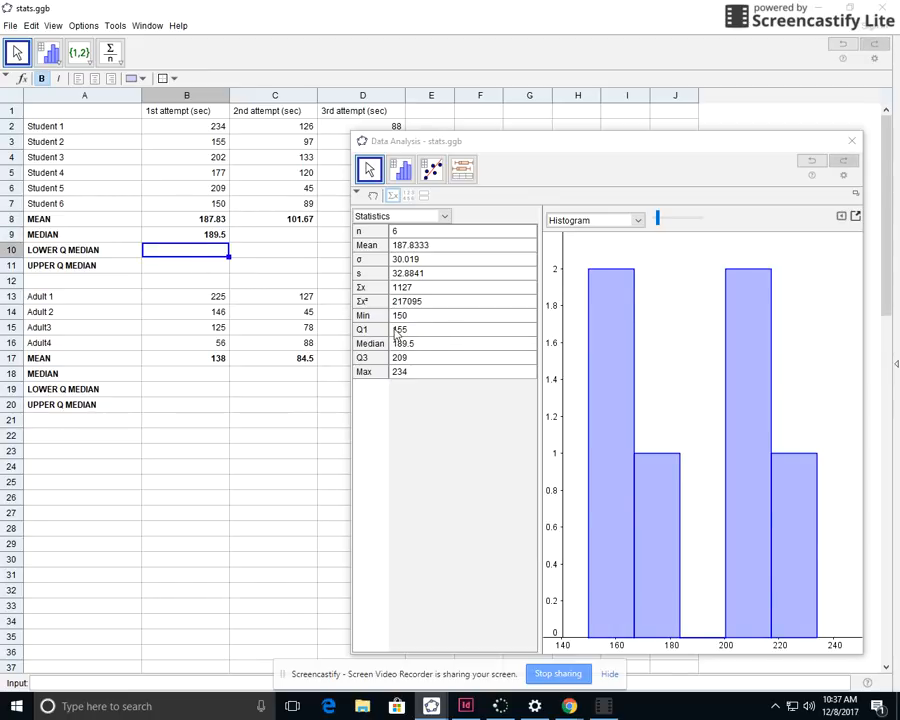
{"action": "type", "text": "155"}
{"action": "key", "text": "Return"}
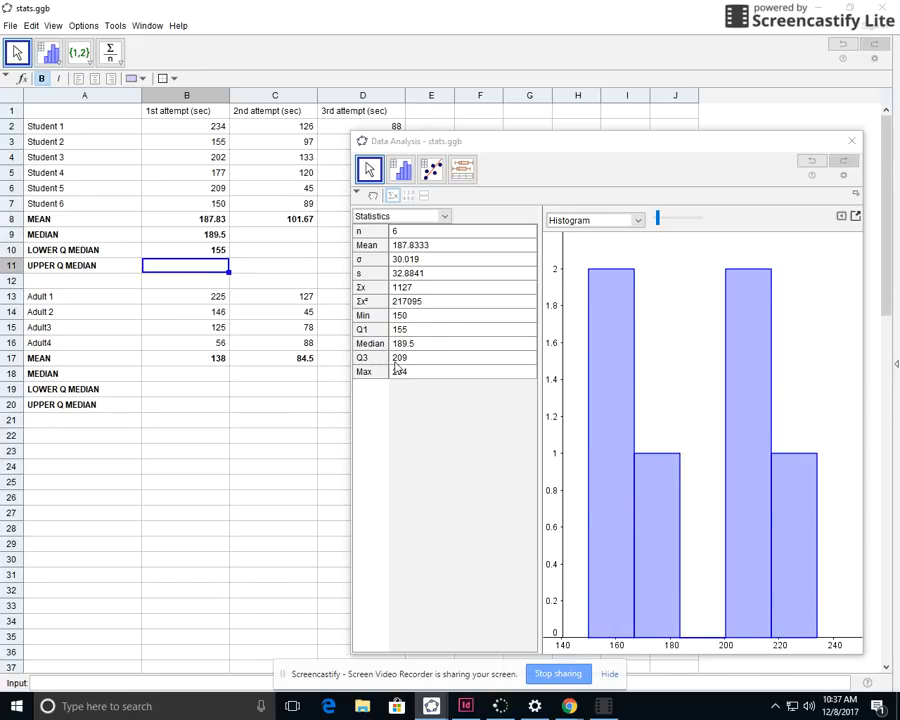
Enter the students' first-attempt upper quartile median 209 in B11 and close the Data Analysis window
{"action": "type", "text": "209"}
{"action": "left_click", "coordinate": [269, 280]}
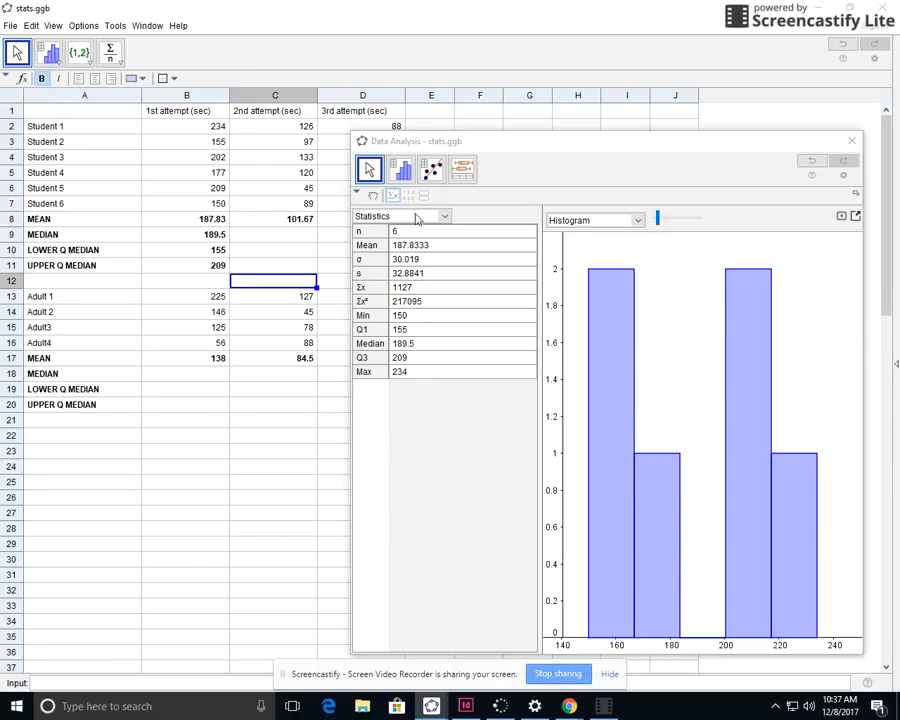
{"action": "left_click", "coordinate": [852, 145]}
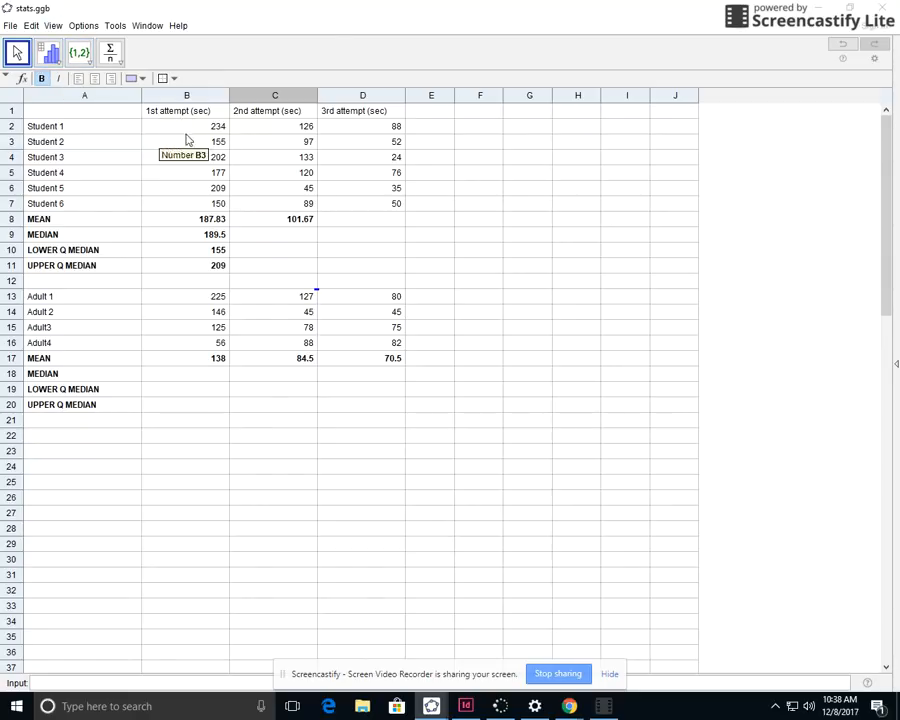
Set up a Multiple Variable Analysis of the students' three attempts, using B2:B7, C2:C7 and D2:D7 as separate data columns
{"action": "left_click_drag", "start_coordinate": [190, 129], "coordinate": [206, 208]}
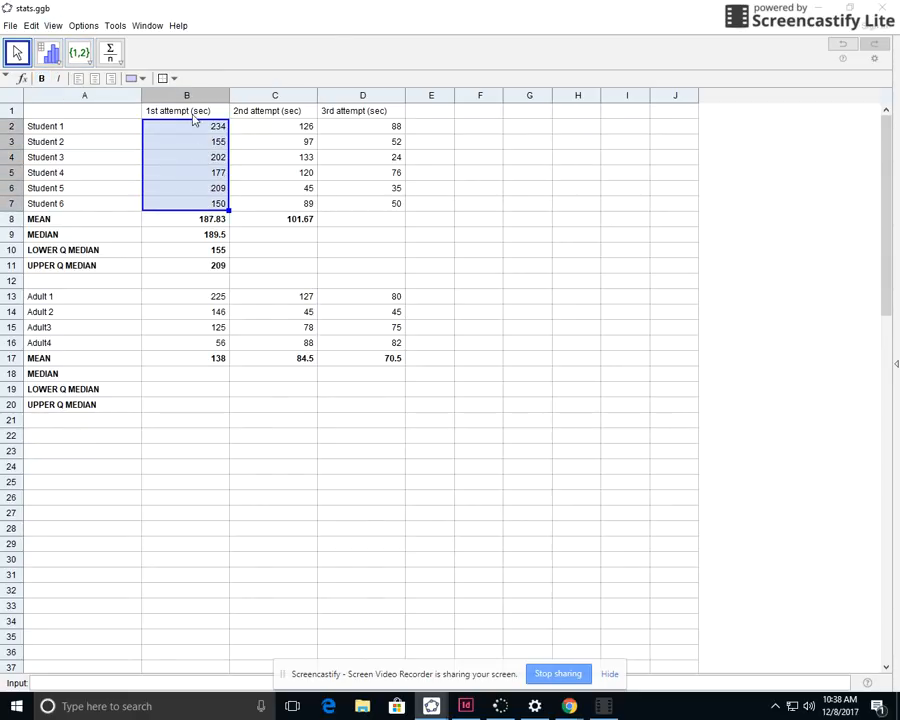
{"action": "left_click", "coordinate": [60, 66]}
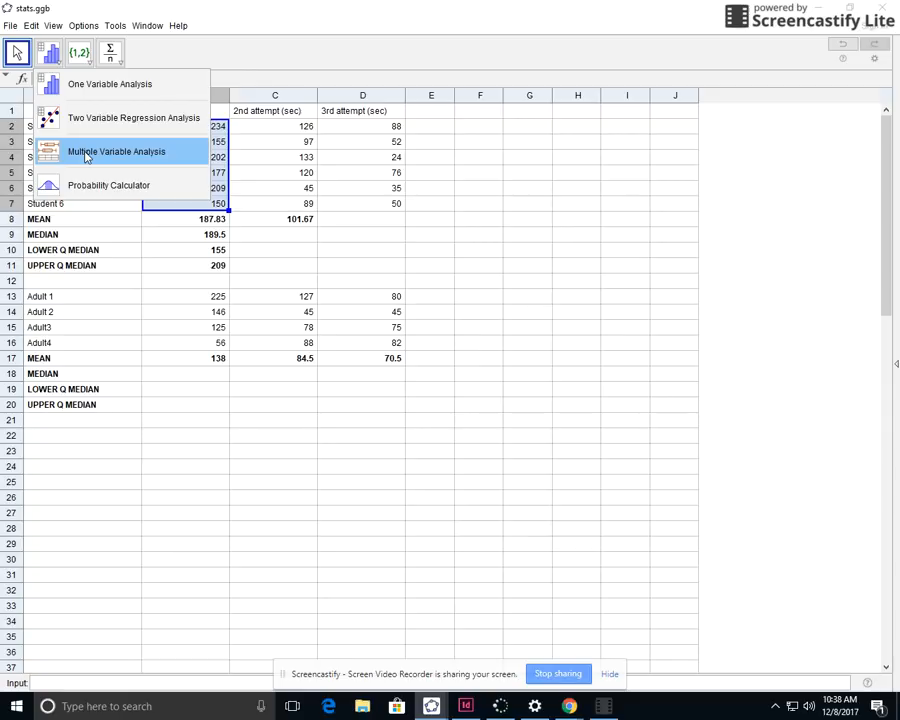
{"action": "left_click", "coordinate": [86, 157]}
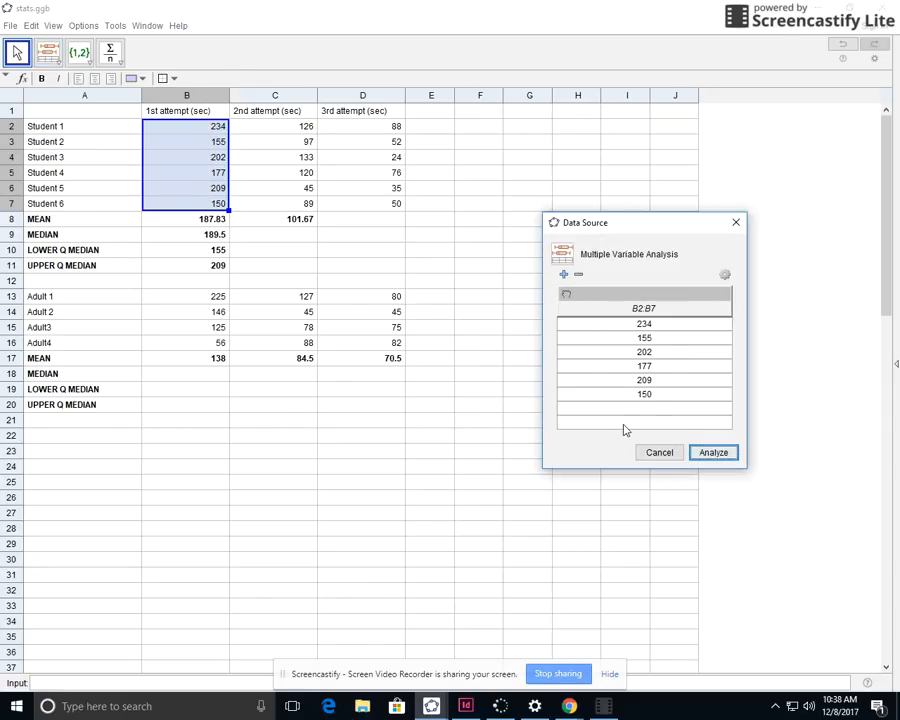
{"action": "left_click", "coordinate": [564, 275]}
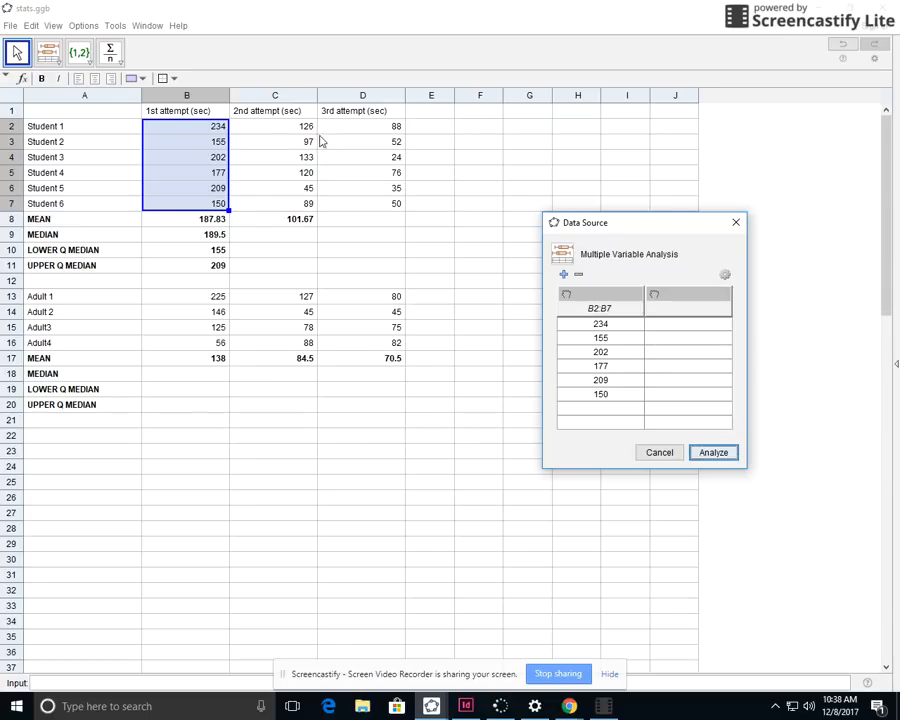
{"action": "left_click_drag", "start_coordinate": [287, 130], "coordinate": [302, 205]}
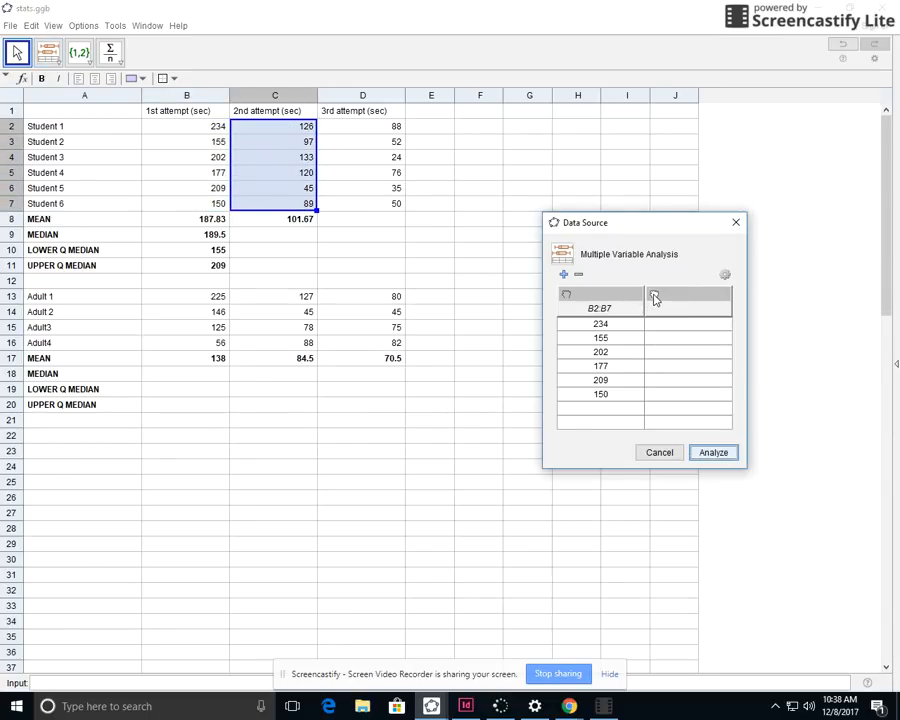
{"action": "left_click", "coordinate": [654, 296]}
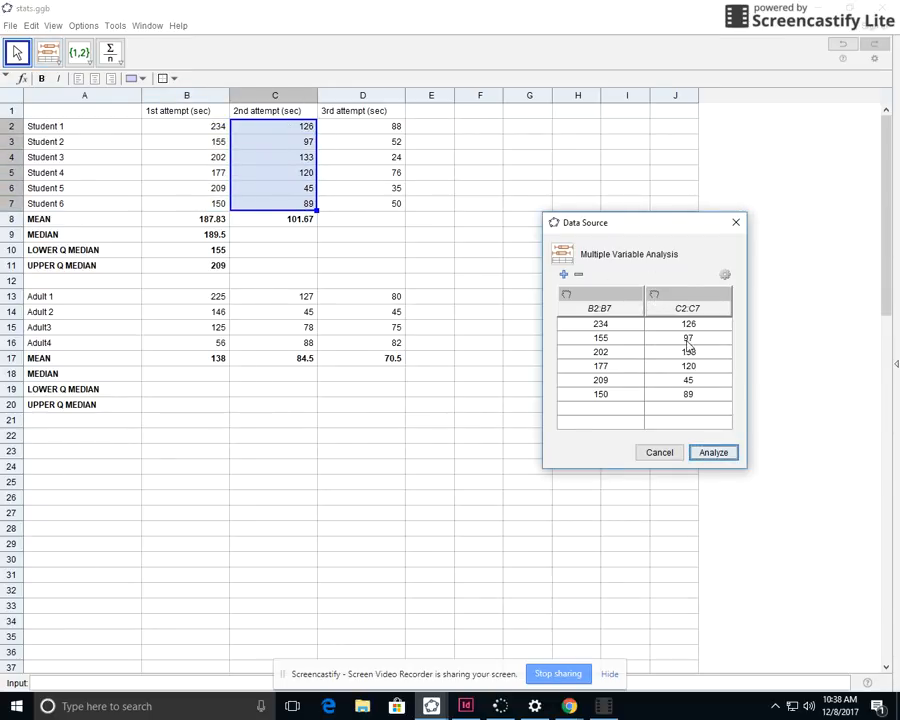
{"action": "left_click", "coordinate": [564, 275]}
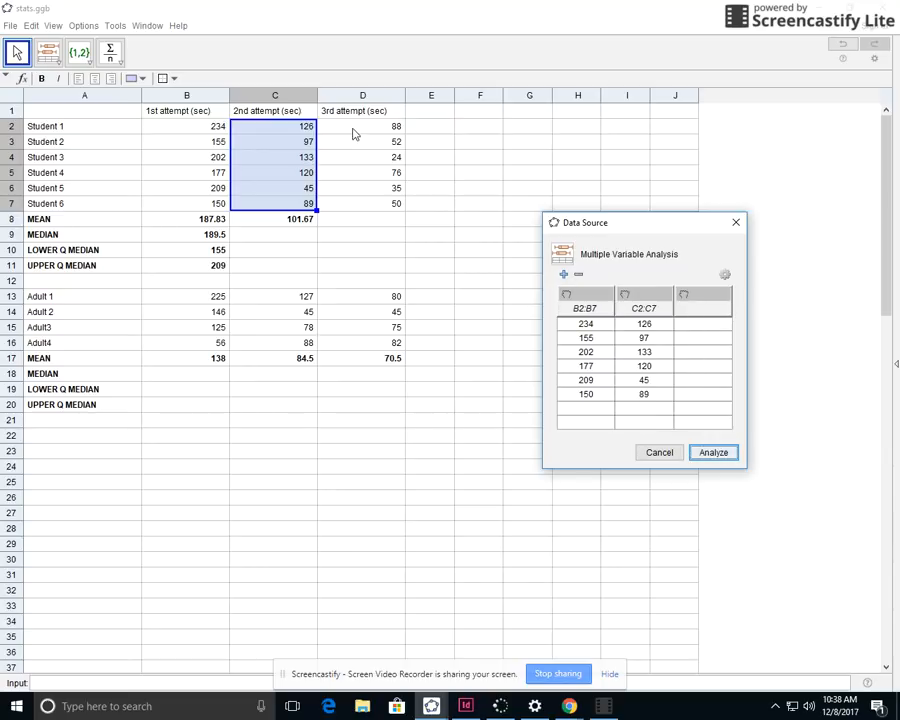
{"action": "left_click_drag", "start_coordinate": [355, 130], "coordinate": [374, 202]}
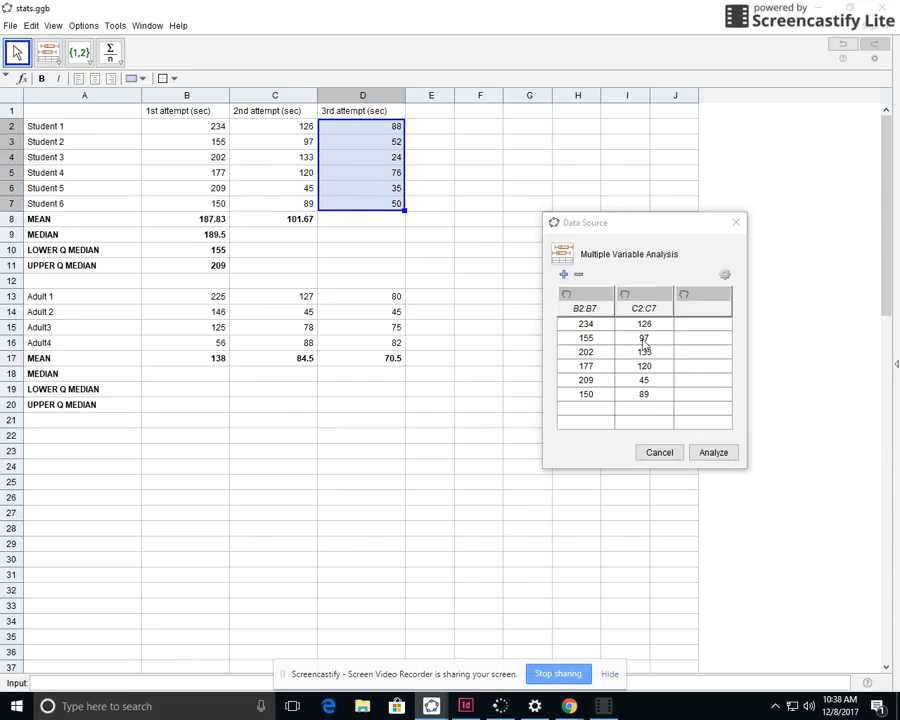
{"action": "left_click", "coordinate": [684, 294]}
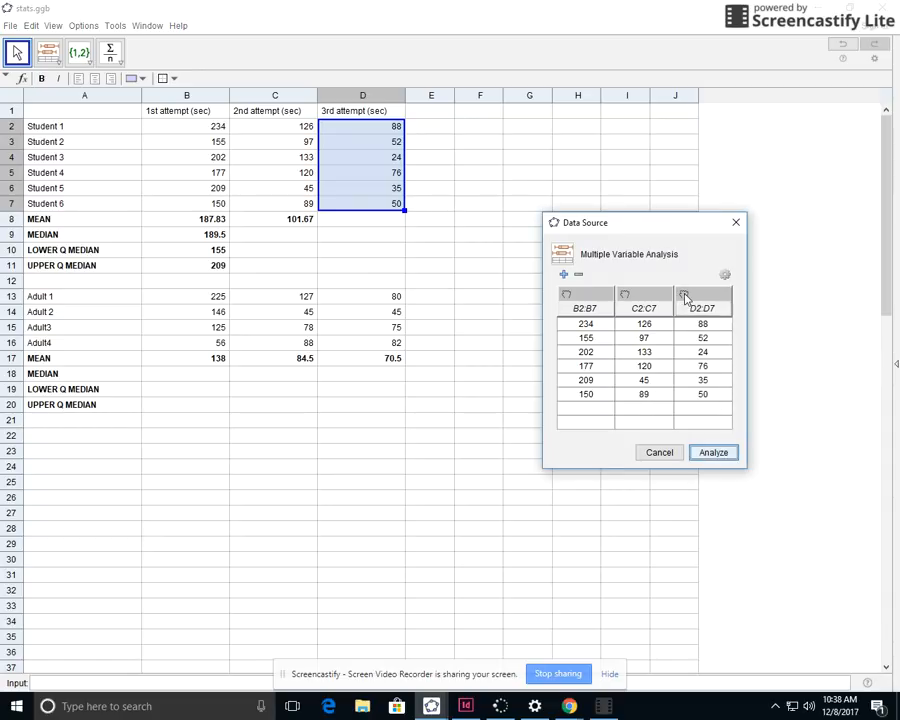
Add the adults' three attempts to the analysis data source as separate columns from B13:B16, C13:C16 and D13:D16
{"action": "left_click", "coordinate": [564, 274]}
{"action": "left_click_drag", "start_coordinate": [207, 302], "coordinate": [205, 341]}
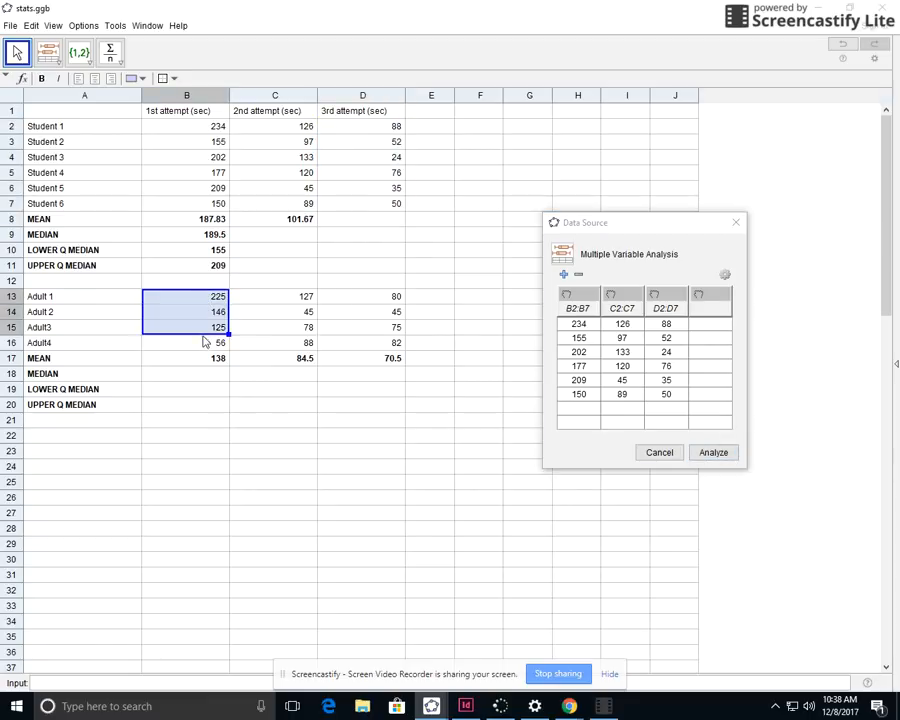
{"action": "left_click", "coordinate": [697, 295]}
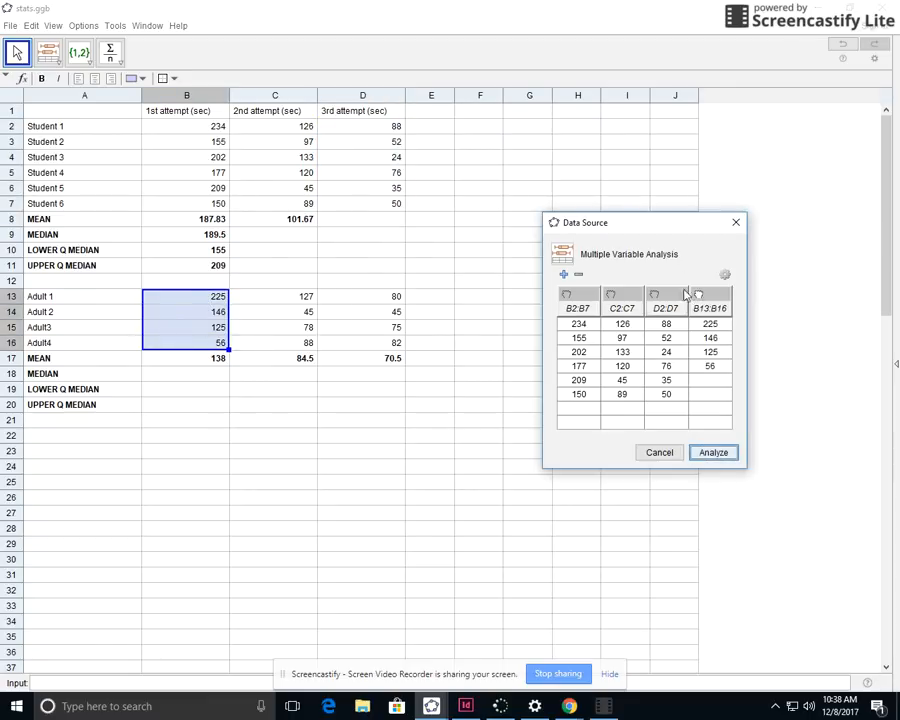
{"action": "left_click", "coordinate": [564, 274]}
{"action": "left_click_drag", "start_coordinate": [296, 297], "coordinate": [288, 345]}
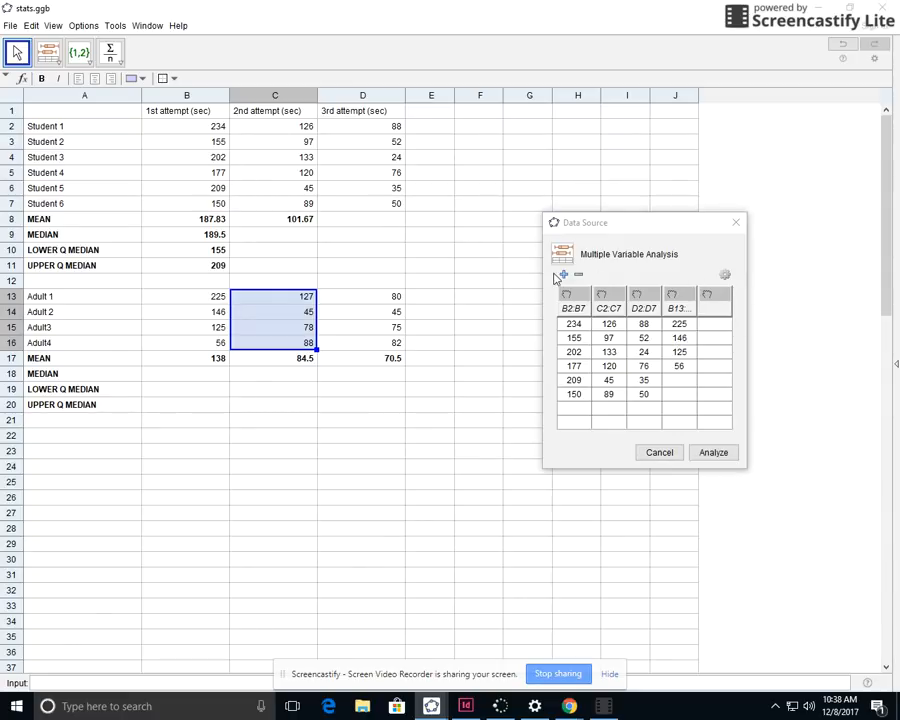
{"action": "left_click", "coordinate": [709, 294]}
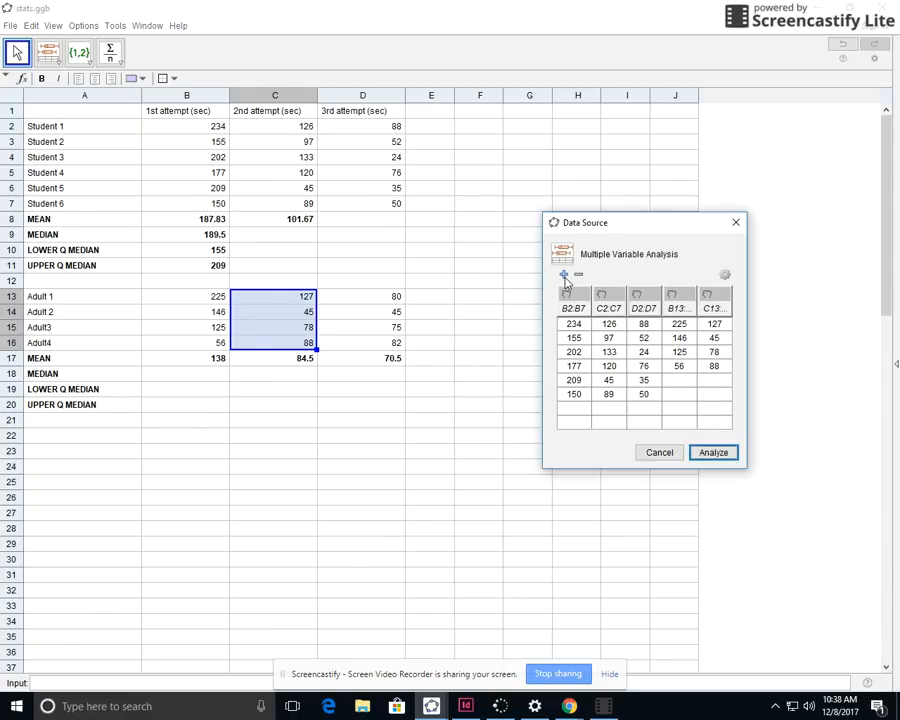
{"action": "left_click_drag", "start_coordinate": [393, 297], "coordinate": [380, 341]}
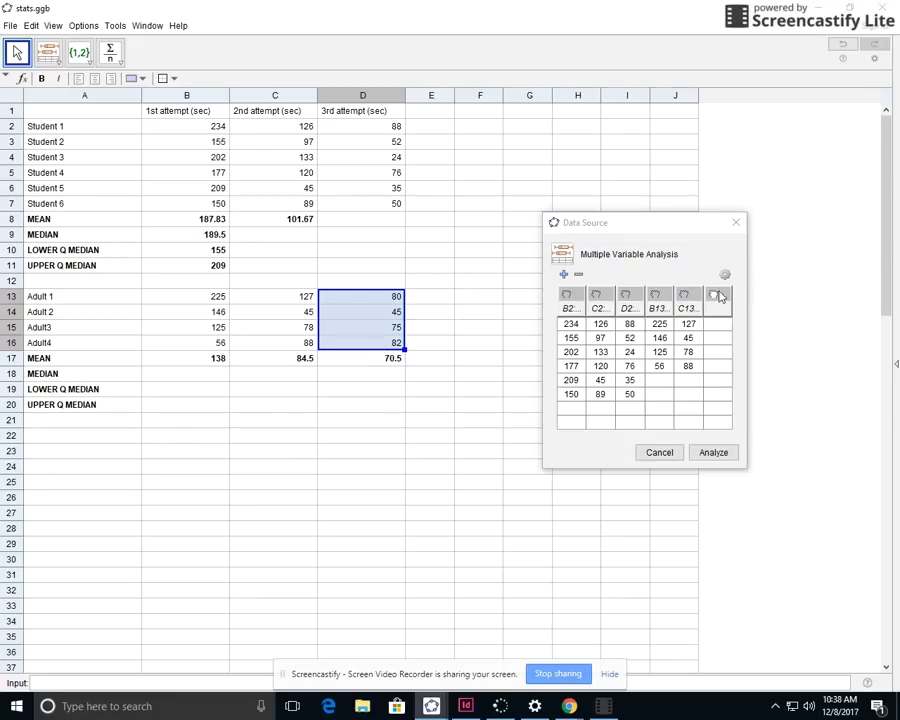
{"action": "left_click", "coordinate": [713, 294]}
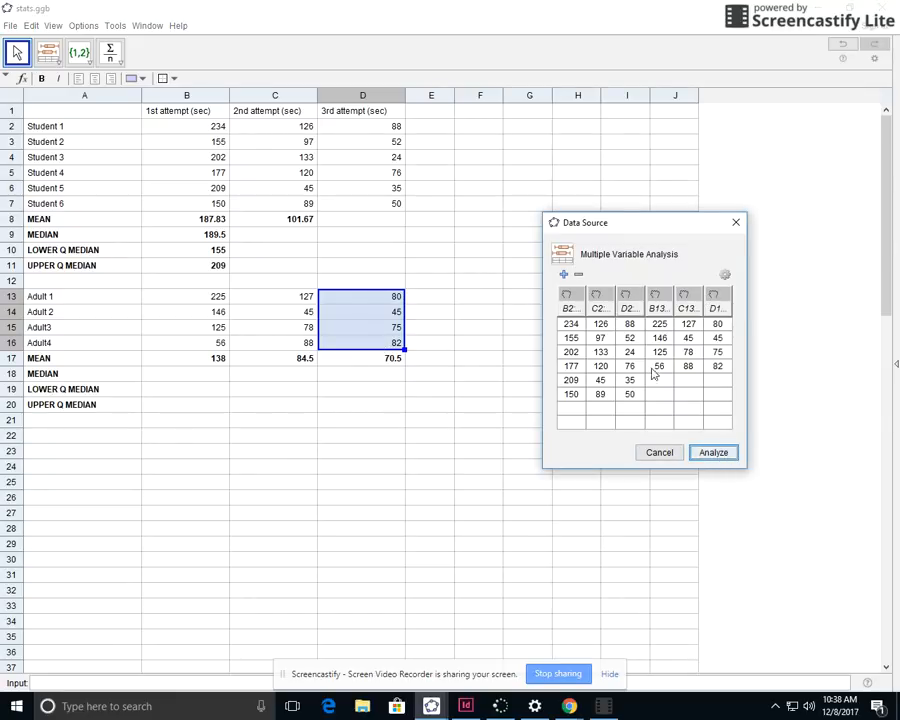
Analyze the six ranges, widen the results window to compare their stacked box plots and statistics, and close it
{"action": "left_click", "coordinate": [712, 453]}
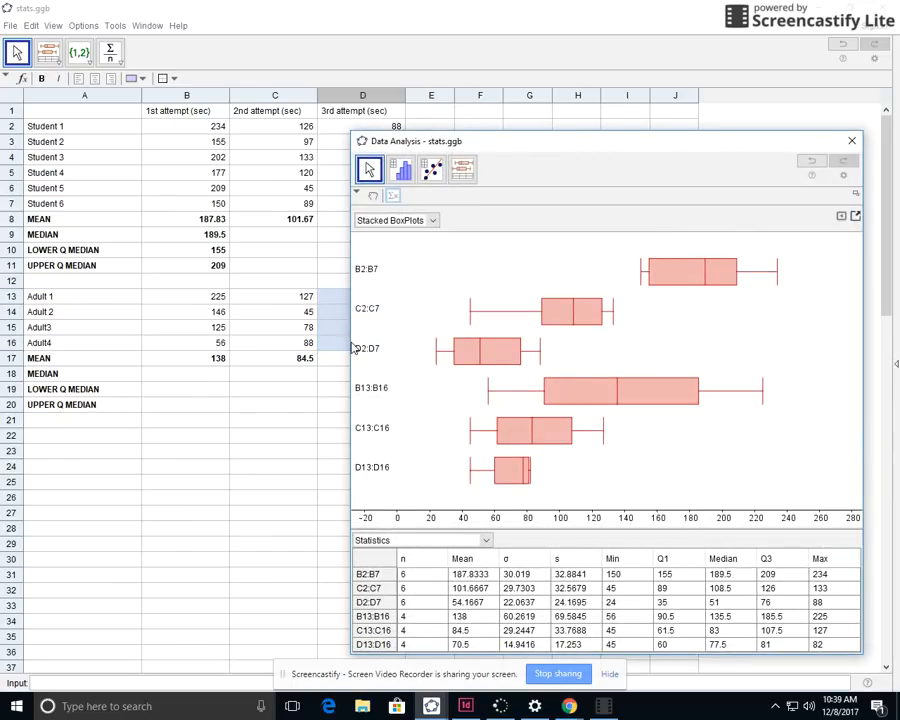
{"action": "left_click_drag", "start_coordinate": [353, 348], "coordinate": [89, 356]}
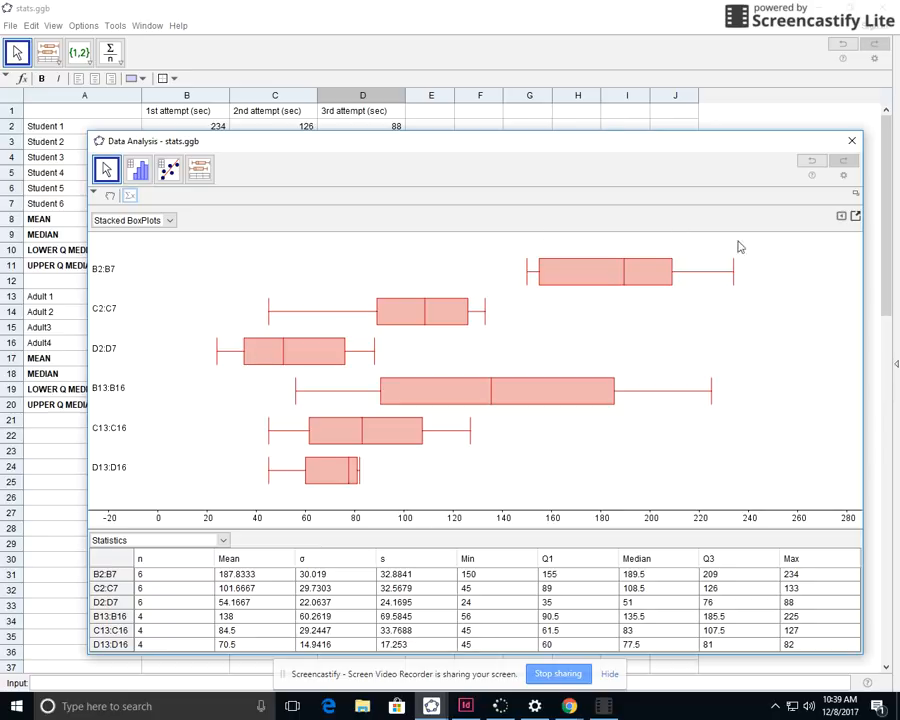
{"action": "left_click", "coordinate": [850, 142]}
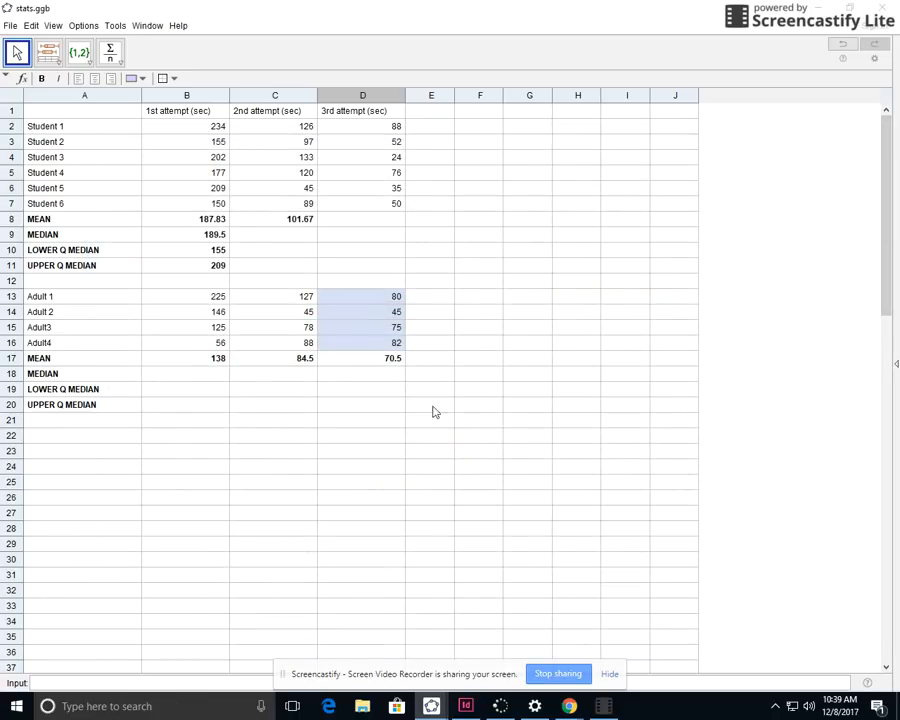